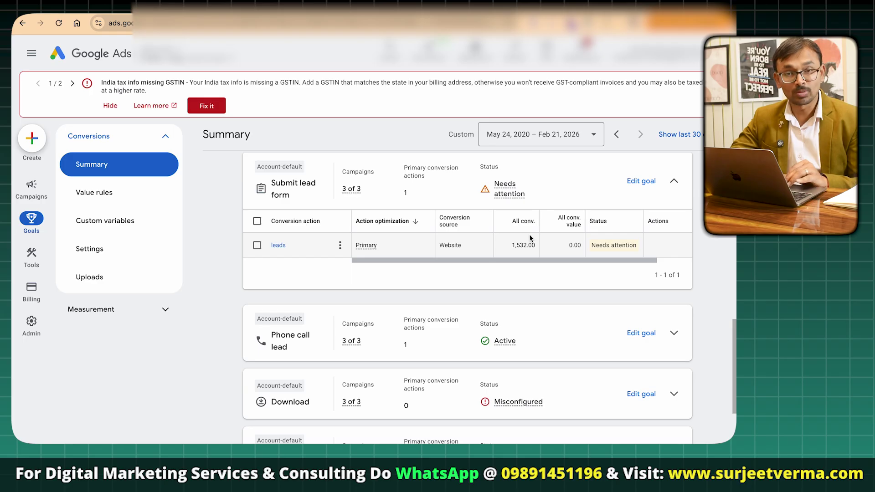
- Expand the Phone call lead, Download and Outbound click goals and review the conversion actions in each
{"action": "scroll", "coordinate": [527, 276], "scroll_direction": "down", "scroll_amount": 1}
{"action": "scroll", "coordinate": [527, 276], "scroll_direction": "down", "scroll_amount": 2}
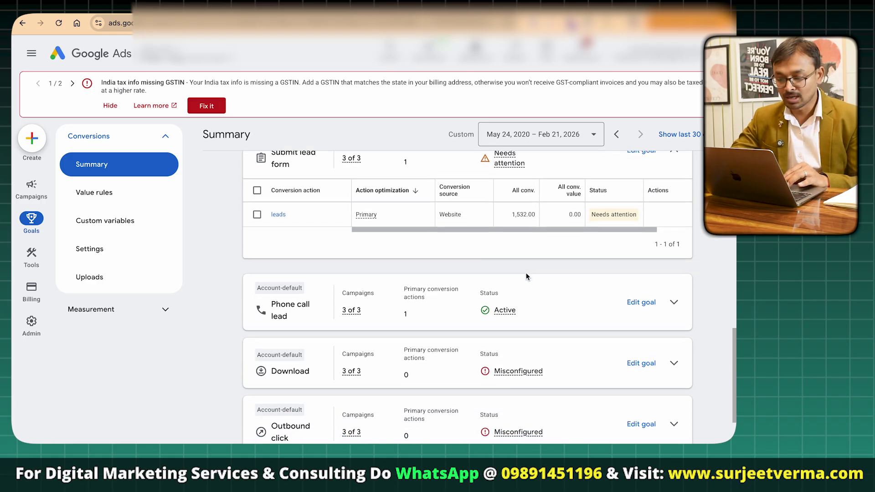
{"action": "left_click", "coordinate": [674, 275]}
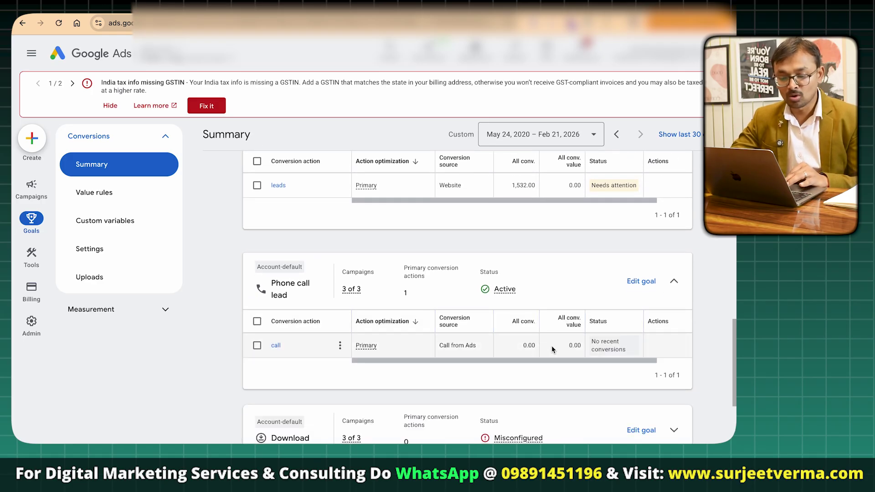
{"action": "scroll", "coordinate": [518, 349], "scroll_direction": "down", "scroll_amount": 1}
{"action": "scroll", "coordinate": [531, 319], "scroll_direction": "down", "scroll_amount": 4}
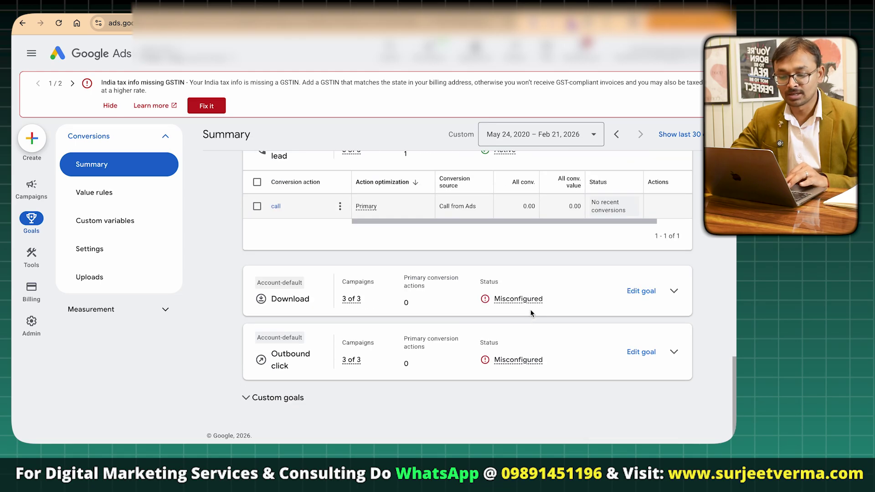
{"action": "left_click", "coordinate": [672, 288]}
{"action": "scroll", "coordinate": [543, 321], "scroll_direction": "down", "scroll_amount": 3}
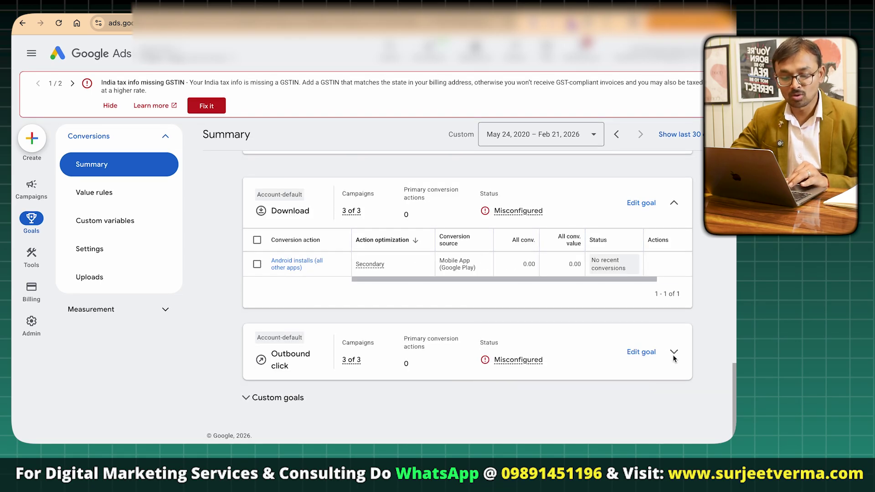
{"action": "left_click", "coordinate": [674, 352]}
{"action": "scroll", "coordinate": [614, 311], "scroll_direction": "down", "scroll_amount": 3}
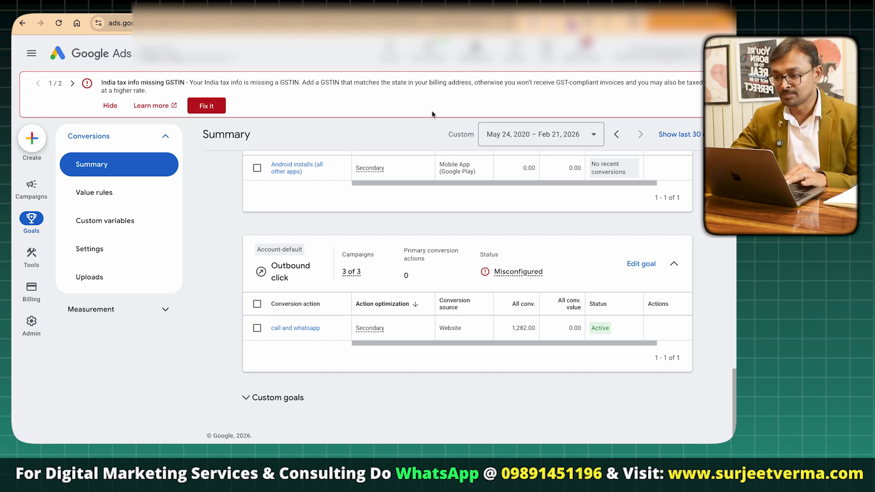
- Switch to the Kashmir Tours website, inspect its page source for the Google Tag Manager code, and return to the page
{"action": "mouse_move", "coordinate": [478, 15]}
{"action": "left_click", "coordinate": [255, 14]}
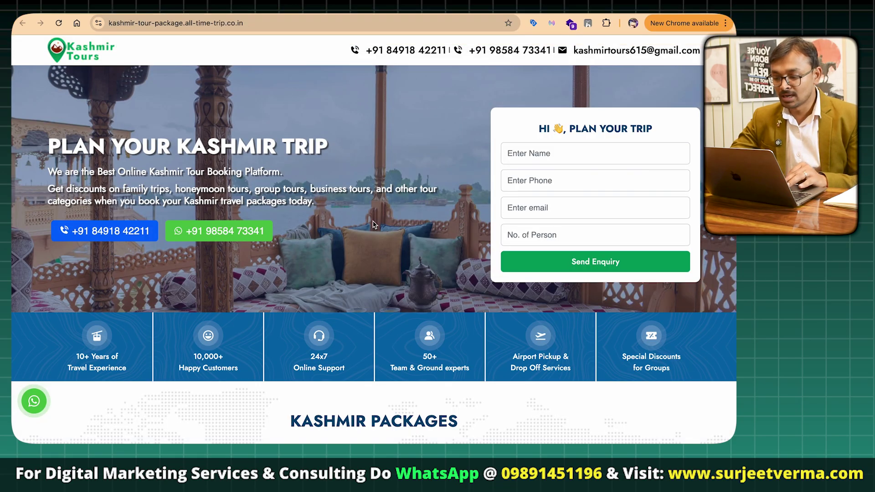
{"action": "key", "text": "super+alt+u"}
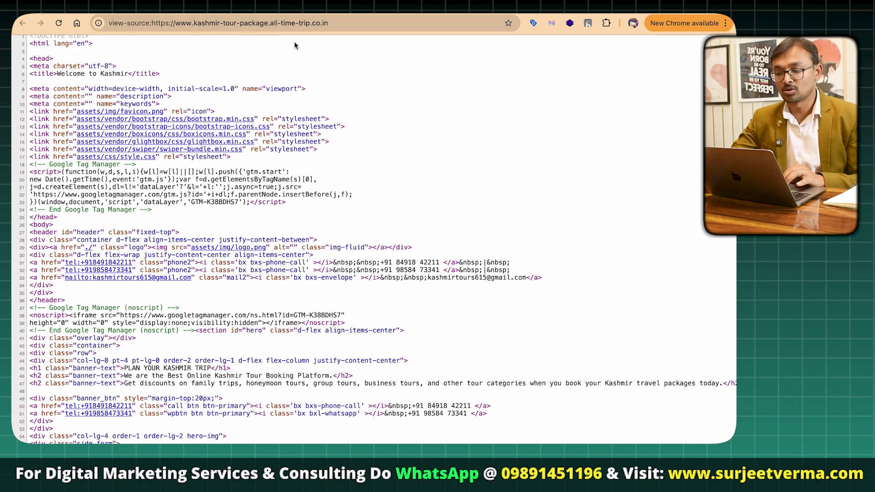
{"action": "left_click", "coordinate": [219, 8]}
{"action": "left_click", "coordinate": [191, 15]}
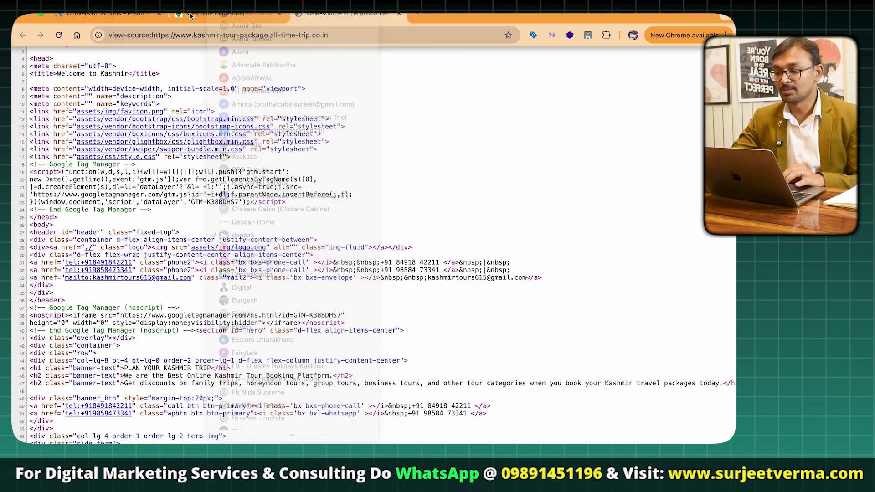
{"action": "left_click", "coordinate": [210, 16]}
{"action": "left_click", "coordinate": [126, 37]}
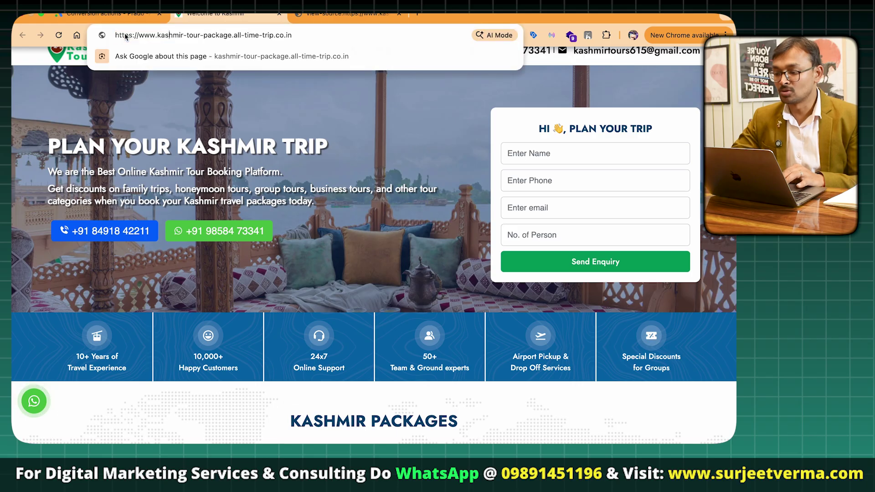
{"action": "left_click_drag", "start_coordinate": [158, 35], "coordinate": [329, 39]}
{"action": "type", "text": "x"}
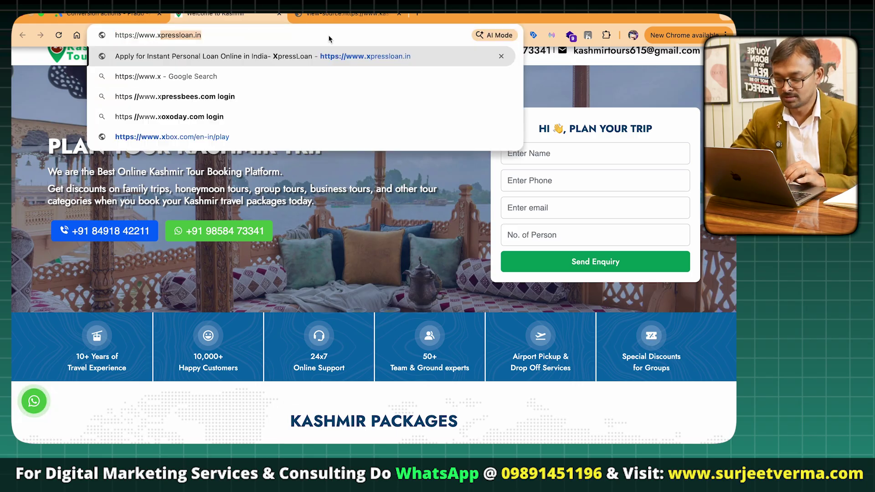
{"action": "key", "text": "Return"}
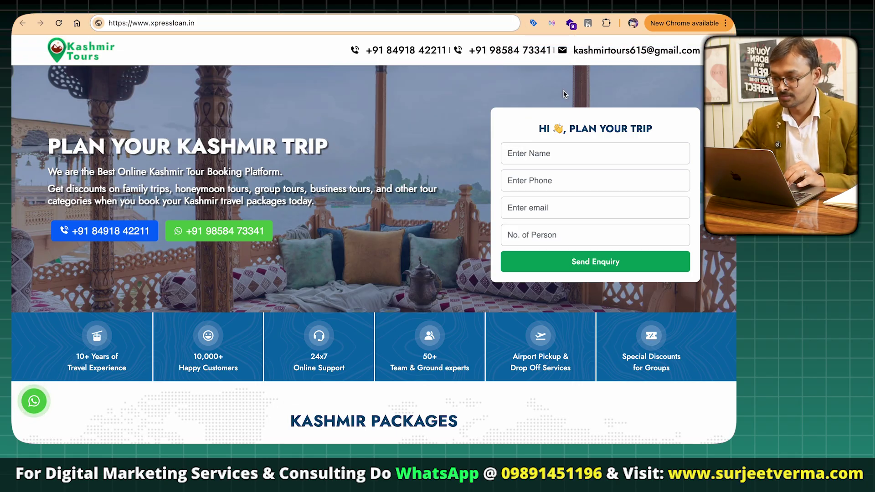
{"action": "left_click", "coordinate": [272, 25]}
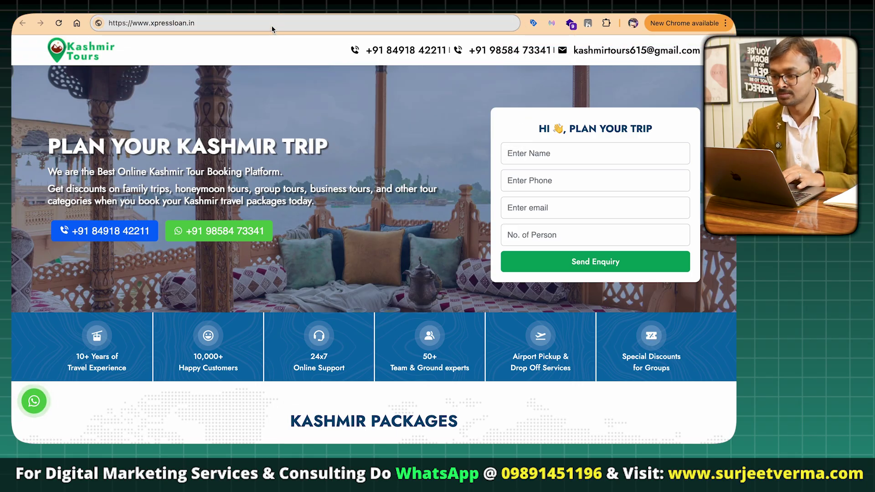
{"action": "left_click", "coordinate": [59, 24]}
{"action": "left_click", "coordinate": [124, 24]}
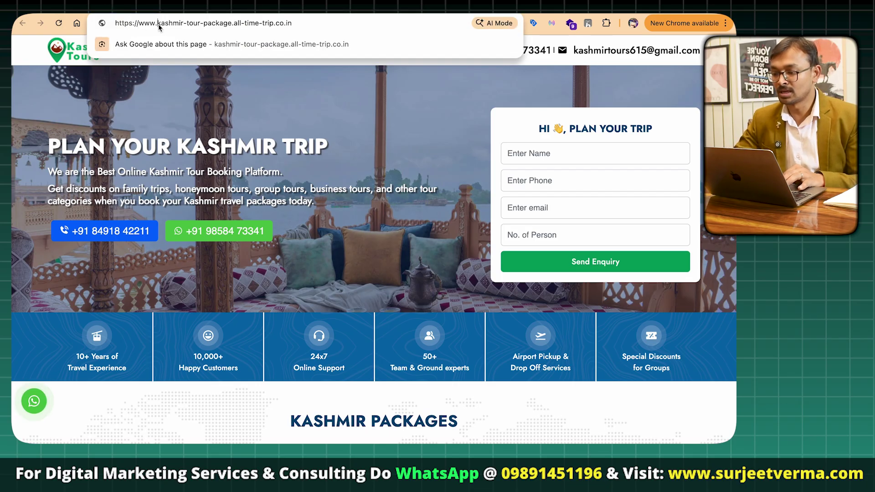
{"action": "left_click_drag", "start_coordinate": [158, 24], "coordinate": [322, 26]}
{"action": "key", "text": "super+c"}
- Switch to Google Tag Manager and open the setup form for adding a new account
{"action": "key", "text": "ctrl+Left"}
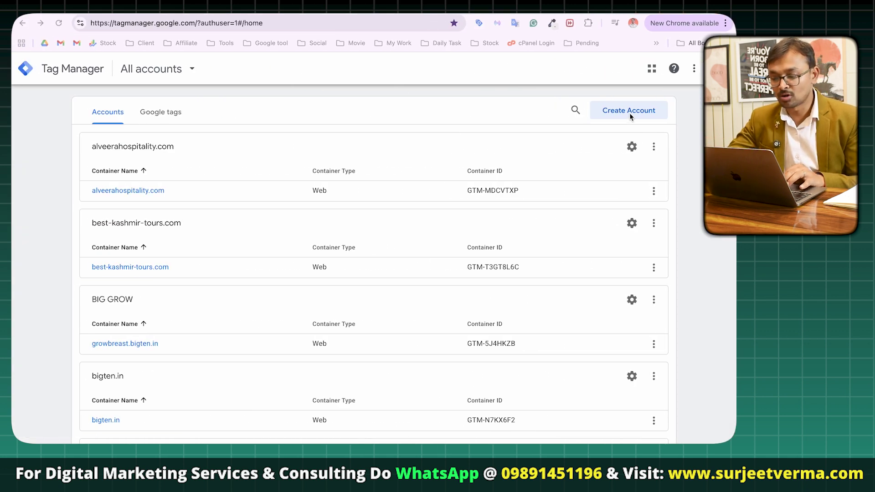
{"action": "left_click", "coordinate": [255, 9]}
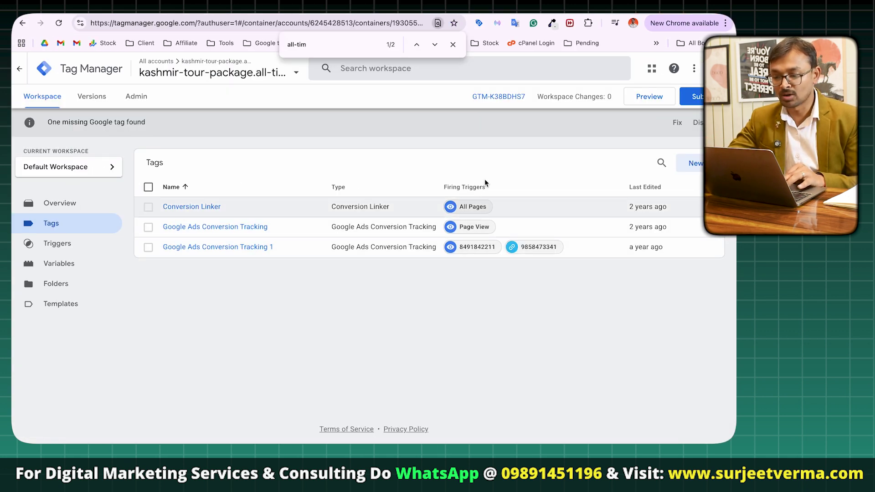
{"action": "left_click", "coordinate": [338, 9]}
{"action": "left_click", "coordinate": [633, 111]}
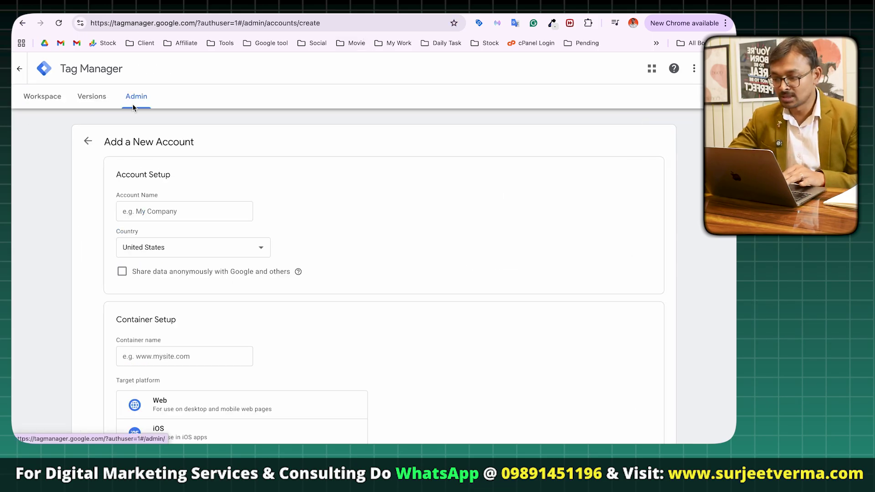
{"action": "left_click", "coordinate": [177, 217]}
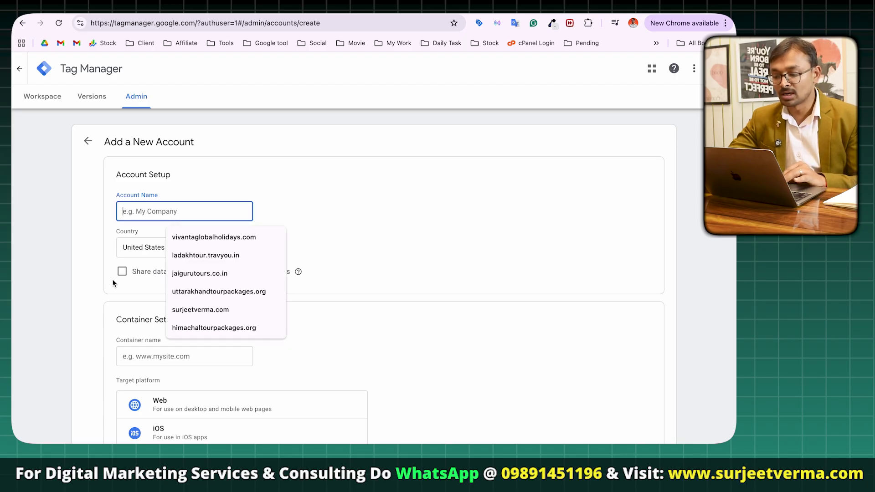
{"action": "left_click", "coordinate": [370, 249]}
- Name the new container kashmir-tour-package.all-time-trip.co.in and choose Web as its target platform
{"action": "scroll", "coordinate": [268, 342], "scroll_direction": "down", "scroll_amount": 3}
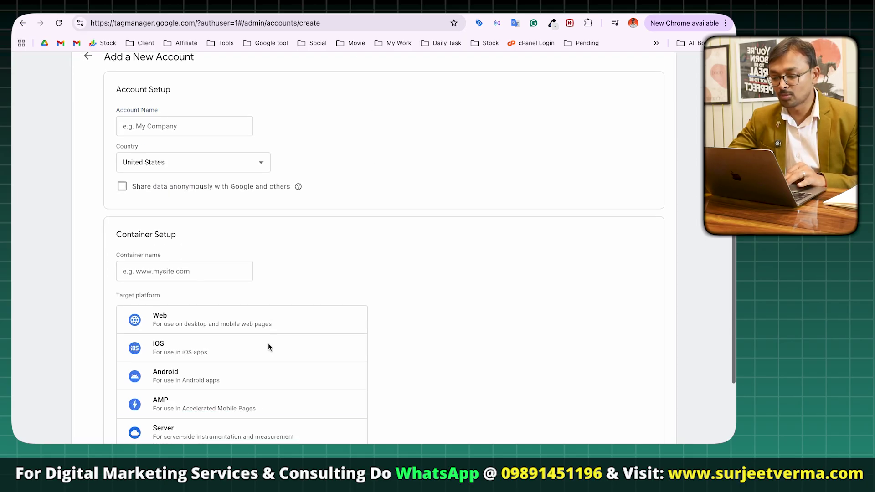
{"action": "left_click", "coordinate": [175, 274]}
{"action": "key", "text": "super+v"}
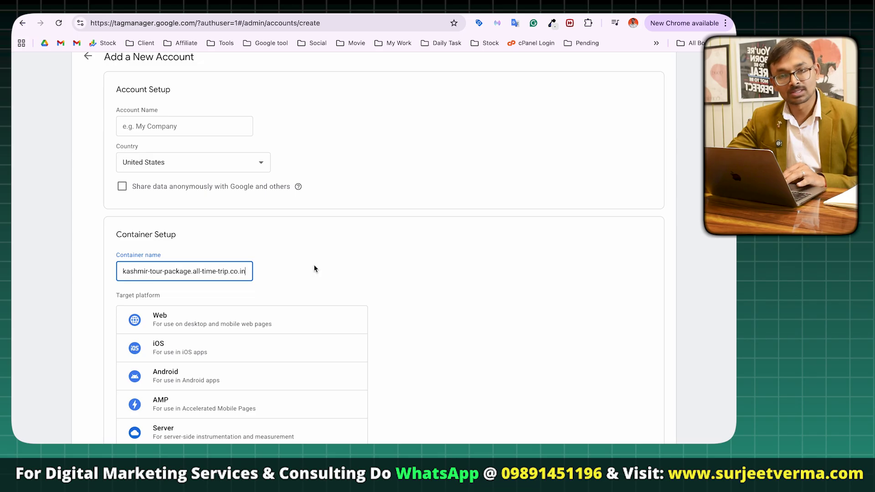
{"action": "scroll", "coordinate": [417, 276], "scroll_direction": "down", "scroll_amount": 2}
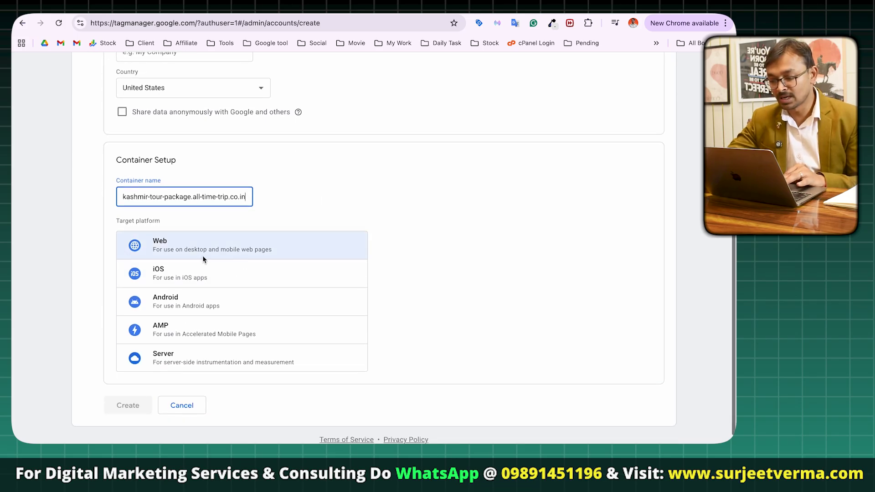
{"action": "left_click", "coordinate": [255, 245]}
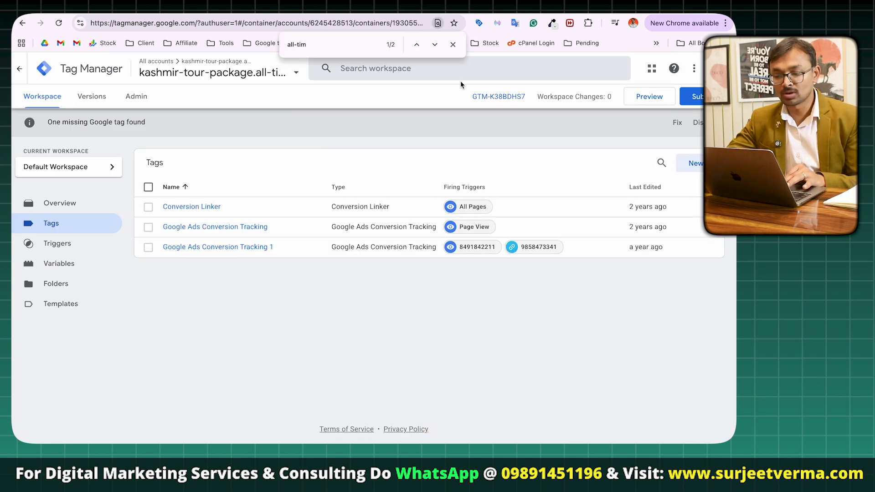
- Show the installation code of the existing container GTM-K38BDHS7
{"action": "left_click", "coordinate": [487, 97]}
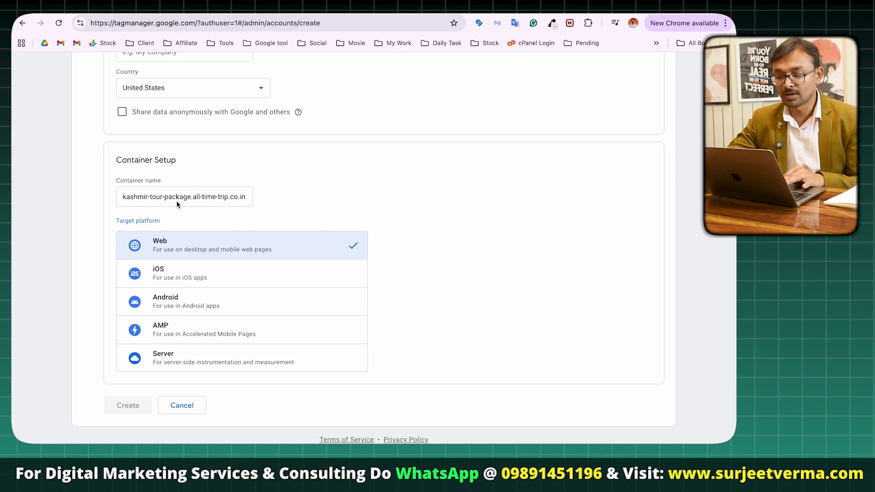
- Replace the new container's name with only the main domain, all-time-trip.co.in
{"action": "left_click_drag", "start_coordinate": [190, 199], "coordinate": [121, 196]}
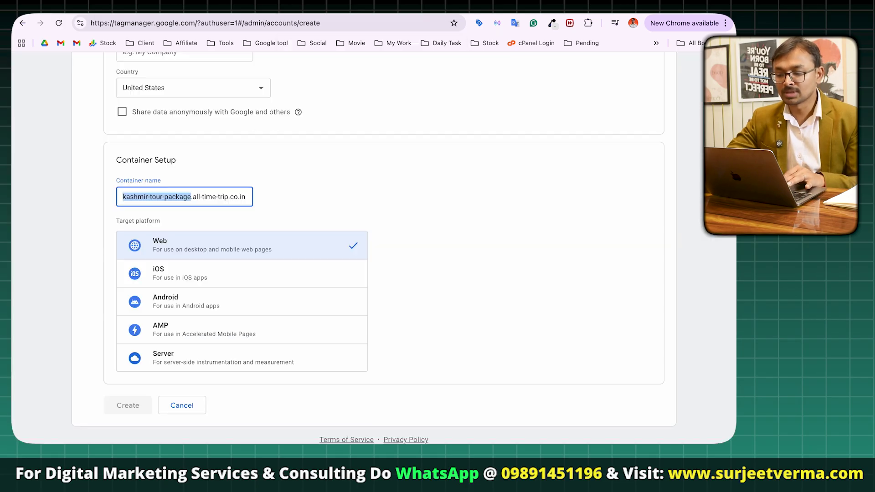
{"action": "left_click_drag", "start_coordinate": [192, 195], "coordinate": [267, 201]}
{"action": "key", "text": "super+c"}
{"action": "key", "text": "super+a"}
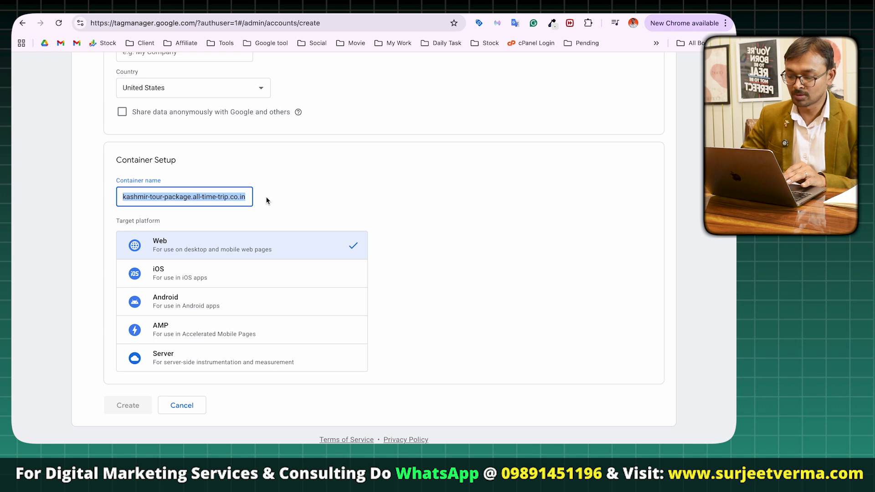
{"action": "key", "text": "super+v"}
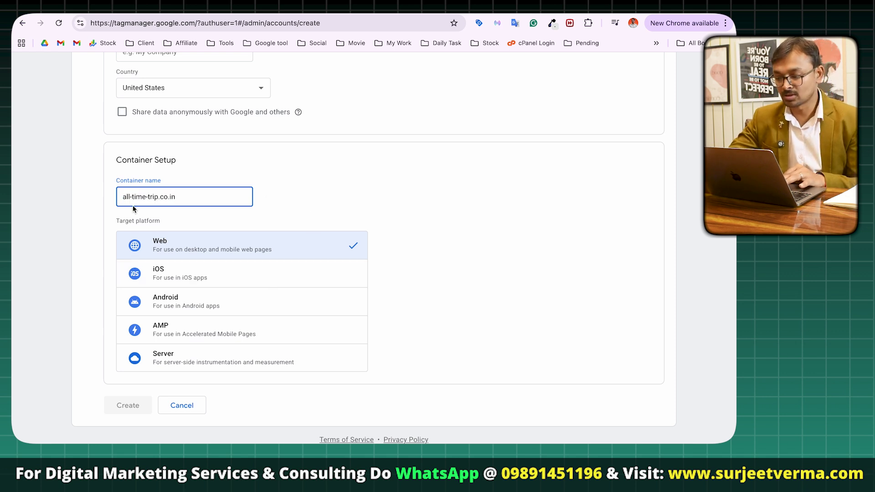
{"action": "left_click", "coordinate": [336, 112]}
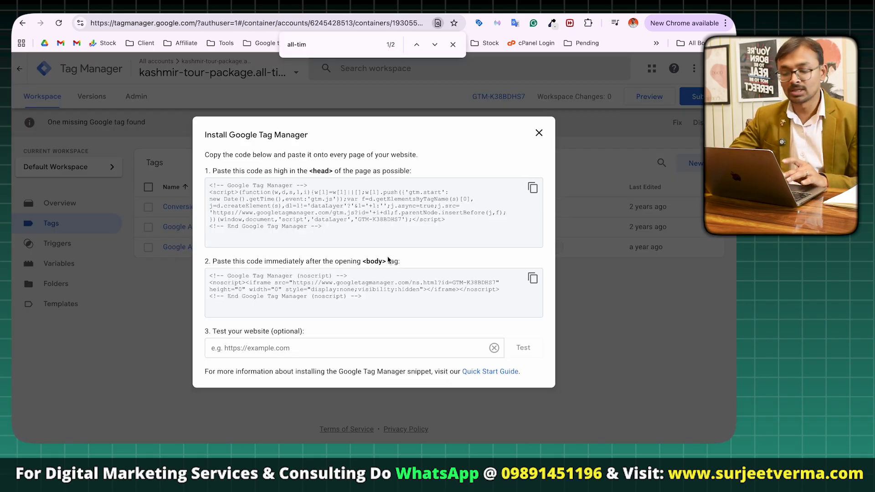
- Close the installation code, check the Kashmir Tours page source for the Tag Manager snippets, and return to the page
{"action": "left_click", "coordinate": [539, 134]}
{"action": "key", "text": "ctrl+Right"}
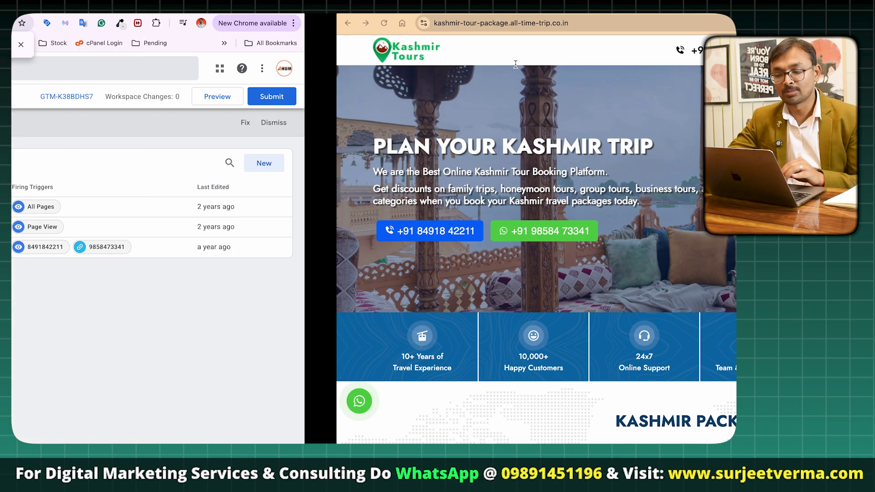
{"action": "key", "text": "super+alt+u"}
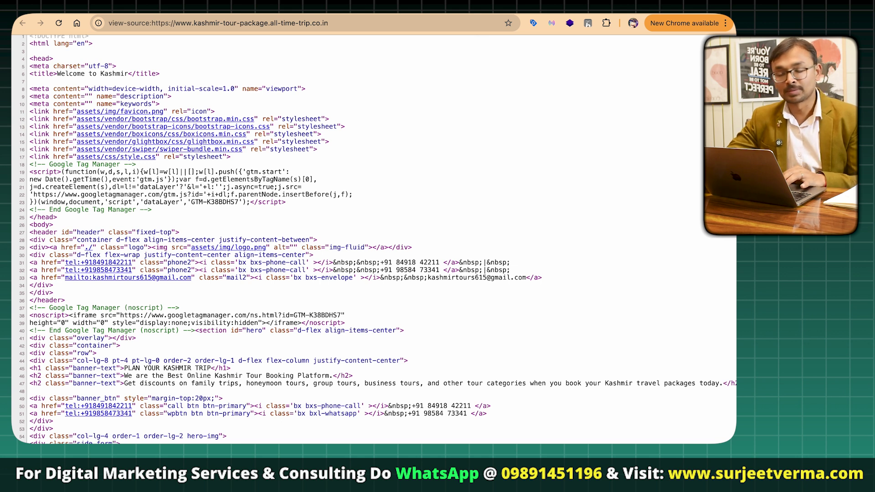
{"action": "left_click", "coordinate": [201, 8]}
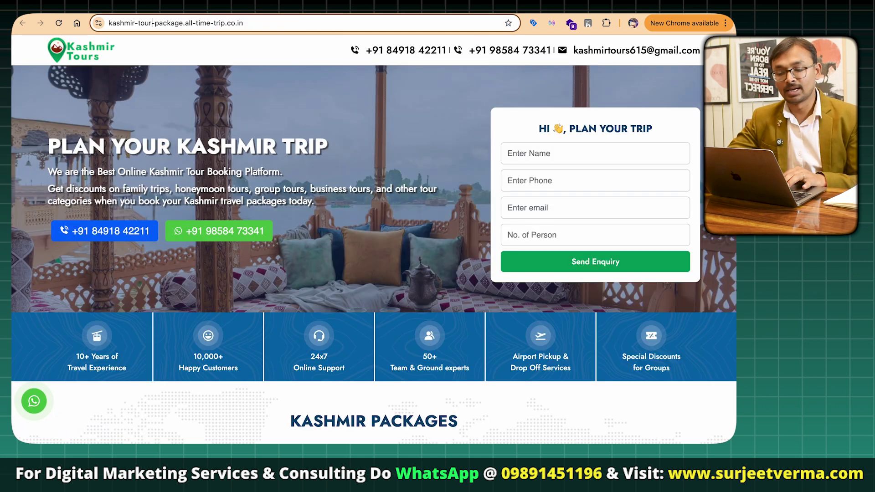
{"action": "scroll", "coordinate": [661, 217], "scroll_direction": "down", "scroll_amount": 2}
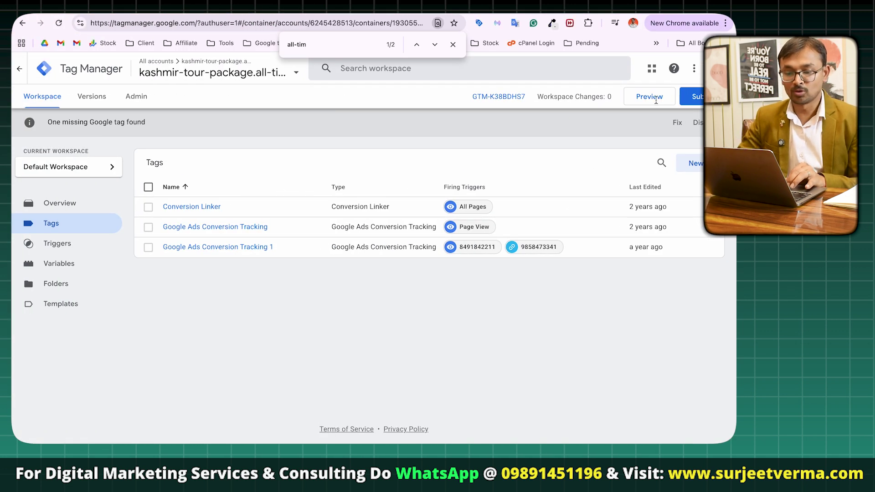
- Preview container GTM-K38BDHS7 and connect Tag Assistant to the Kashmir Tours website
{"action": "left_click", "coordinate": [656, 99]}
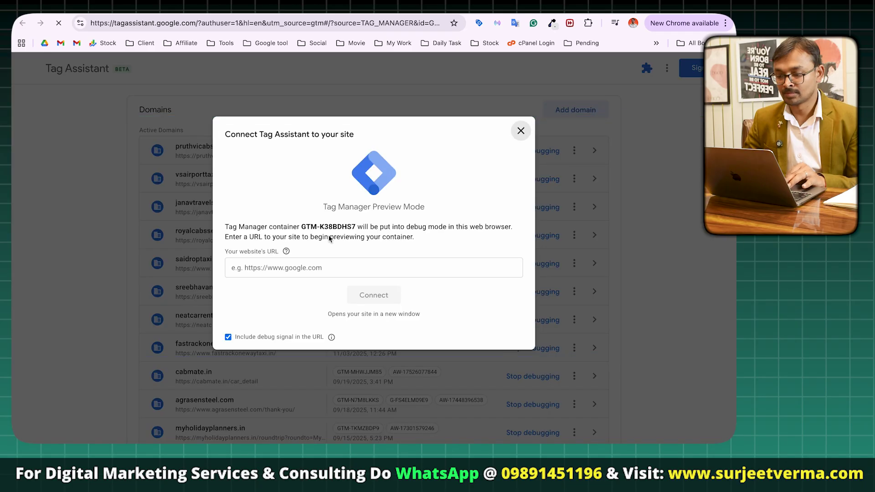
{"action": "left_click", "coordinate": [314, 268]}
{"action": "key", "text": "ctrl+v"}
{"action": "left_click", "coordinate": [374, 294]}
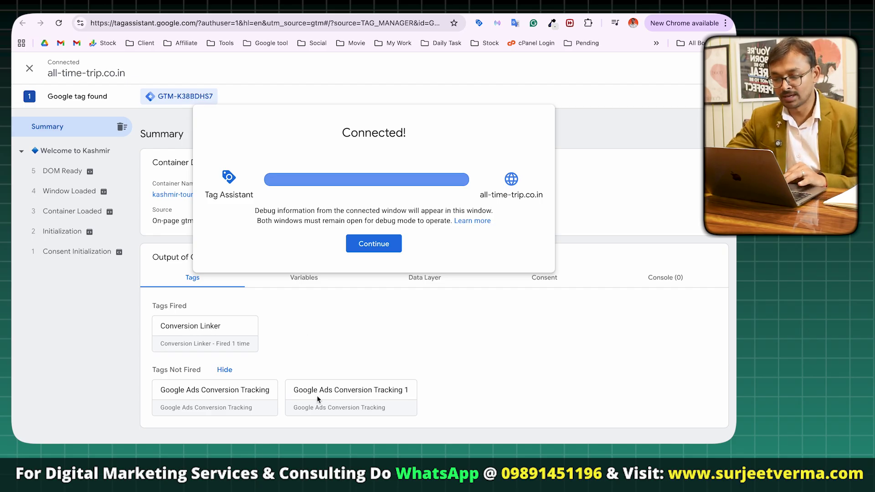
- Trigger the call number link on the Kashmir Tours page, decline opening FaceTime, and dismiss the connection notice in Tag Assistant
{"action": "key", "text": "ctrl+Tab"}
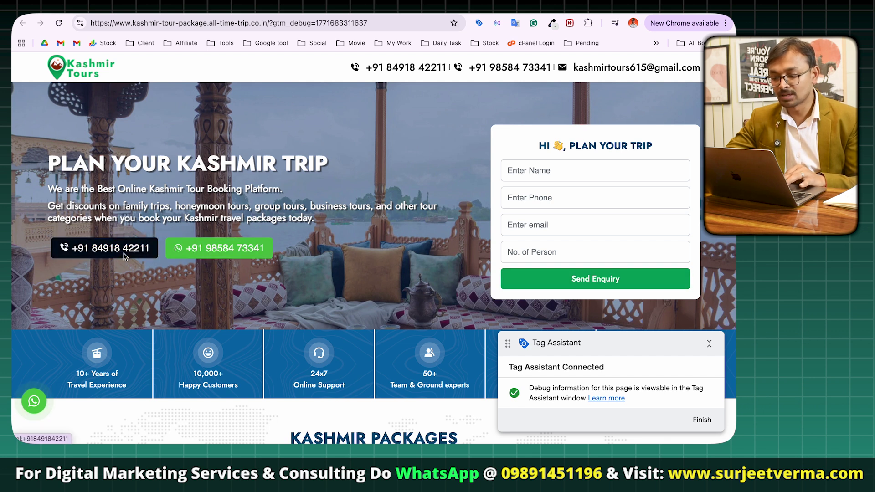
{"action": "key", "text": "ctrl+shift+Tab"}
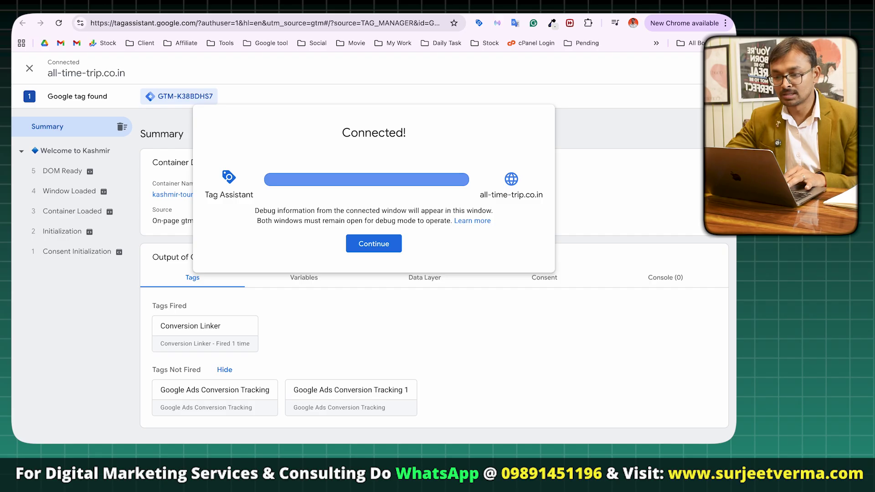
{"action": "key", "text": "ctrl+Tab"}
{"action": "left_click", "coordinate": [107, 249]}
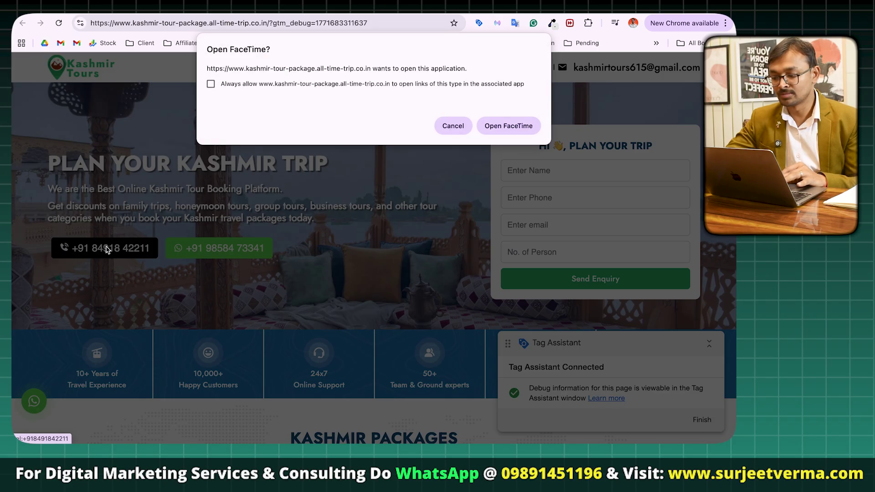
{"action": "left_click", "coordinate": [453, 126]}
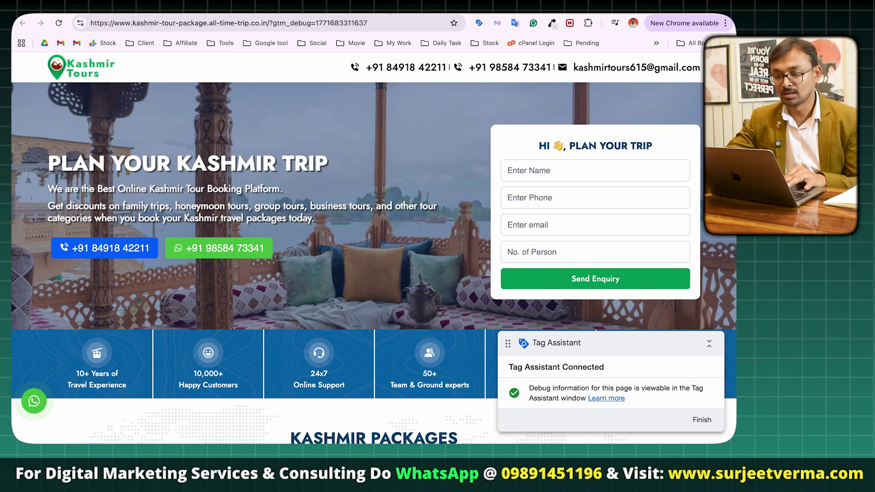
{"action": "key", "text": "ctrl+shift+Tab"}
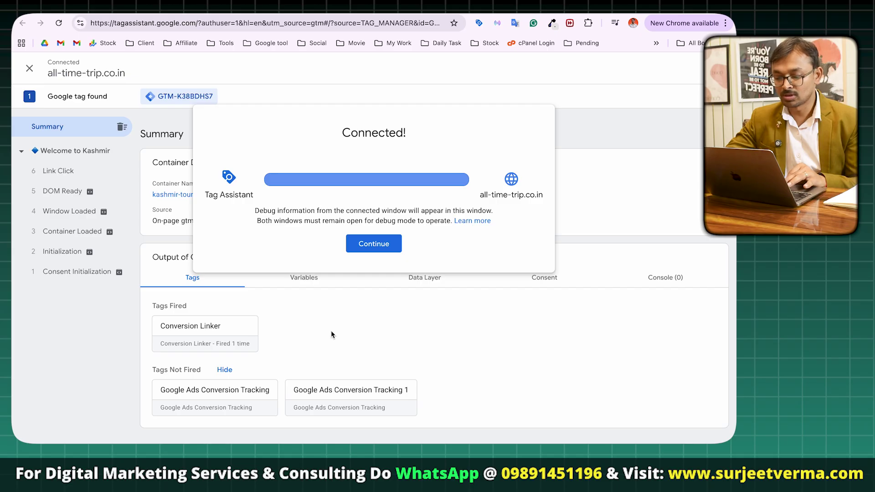
{"action": "left_click", "coordinate": [316, 323]}
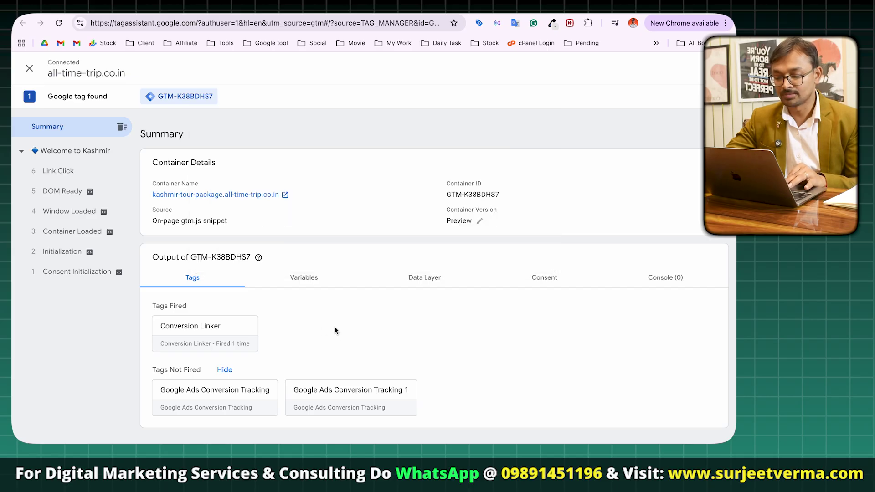
- Trigger the WhatsApp-labelled number link on the page, decline opening FaceTime, and check the fired tags in Tag Assistant
{"action": "key", "text": "ctrl+Tab"}
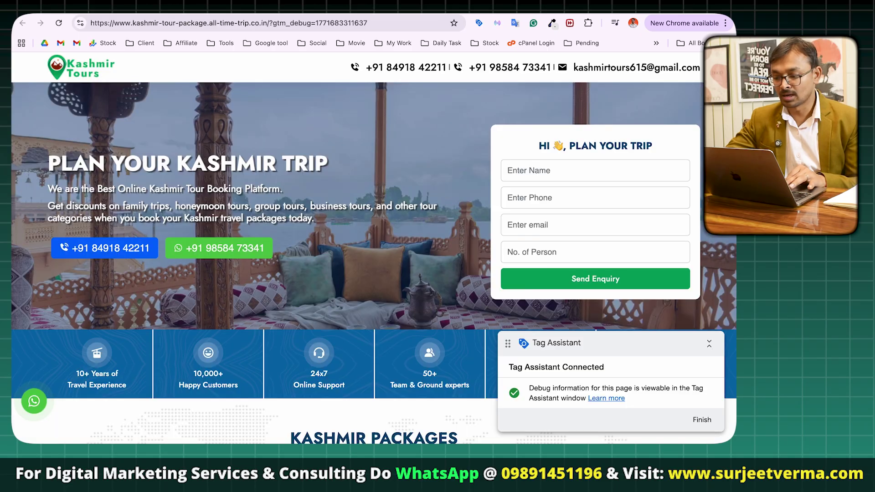
{"action": "left_click", "coordinate": [209, 245]}
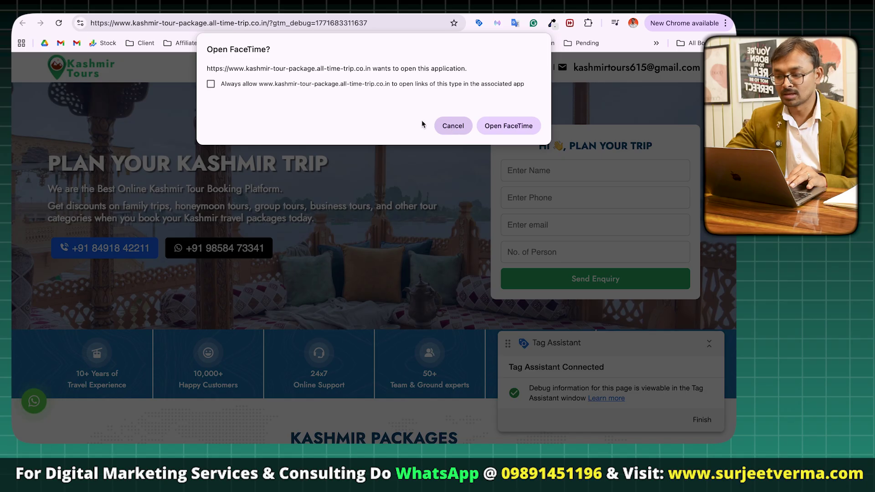
{"action": "left_click", "coordinate": [453, 126]}
{"action": "key", "text": "ctrl+Tab"}
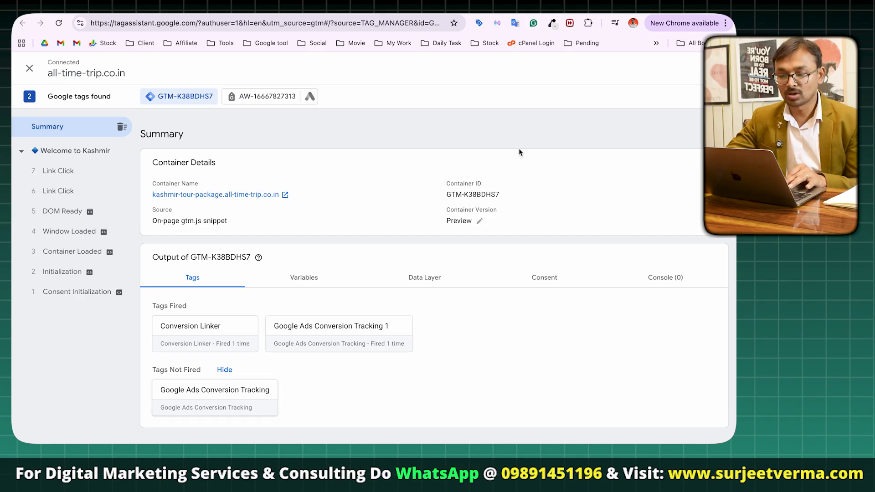
- Fill the trip enquiry form with the saved name, phone number and e-mail, and set the number of persons to 3
{"action": "left_click", "coordinate": [413, 6]}
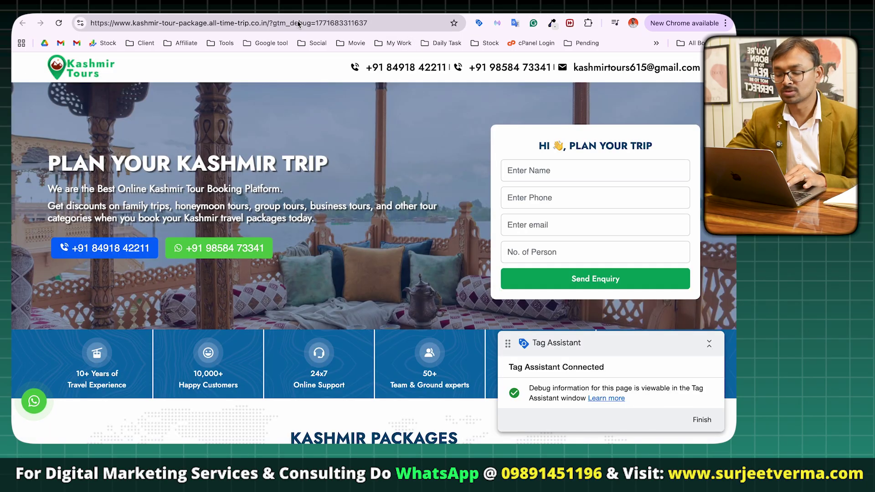
{"action": "left_click", "coordinate": [573, 165]}
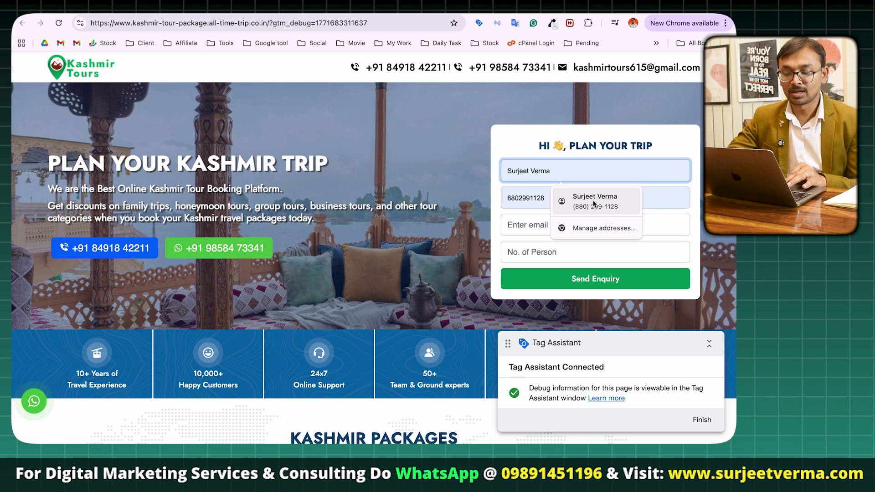
{"action": "left_click", "coordinate": [594, 203]}
{"action": "left_click", "coordinate": [547, 234]}
{"action": "left_click", "coordinate": [562, 251]}
{"action": "left_click", "coordinate": [550, 254]}
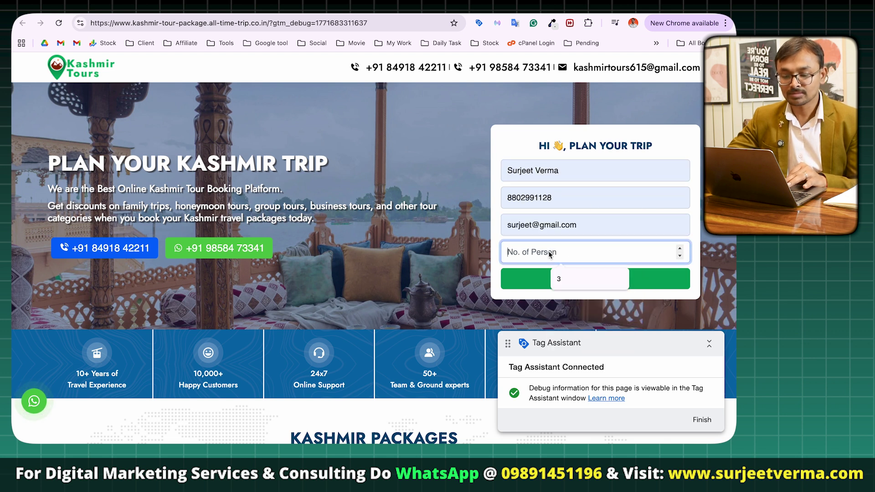
{"action": "left_click", "coordinate": [560, 279]}
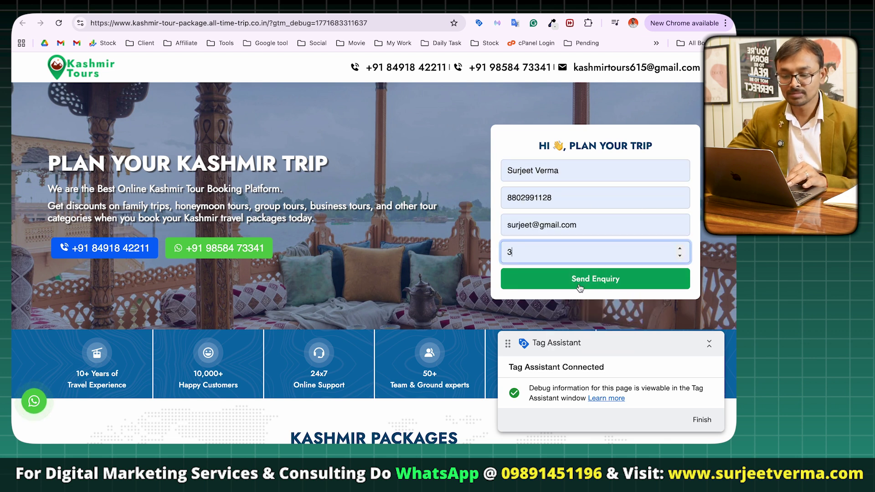
- Replace the phone number in the enquiry form with a dummy number and send the enquiry
{"action": "double_click", "coordinate": [556, 203]}
{"action": "key", "text": "BackSpace"}
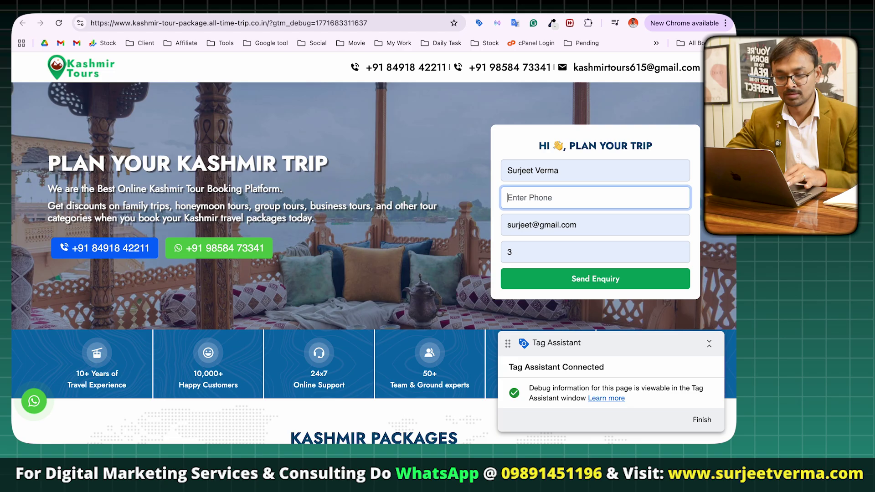
{"action": "left_click", "coordinate": [549, 195]}
{"action": "type", "text": "9"}
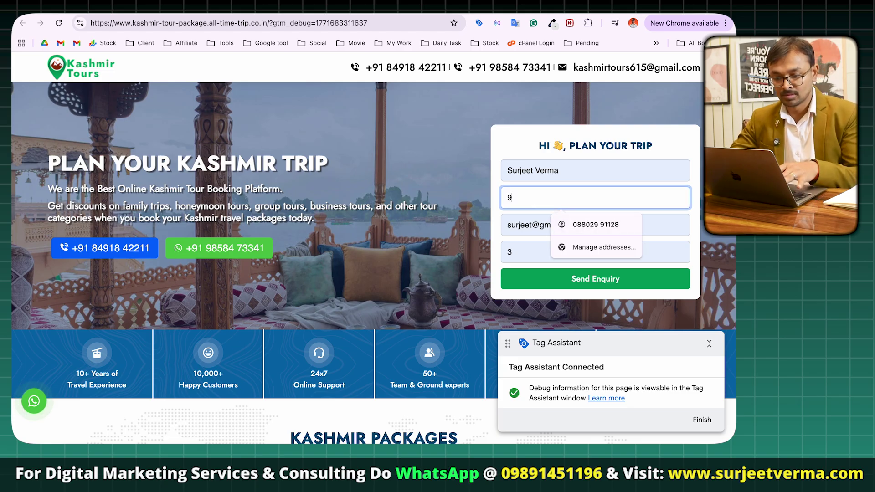
{"action": "type", "text": "876543210"}
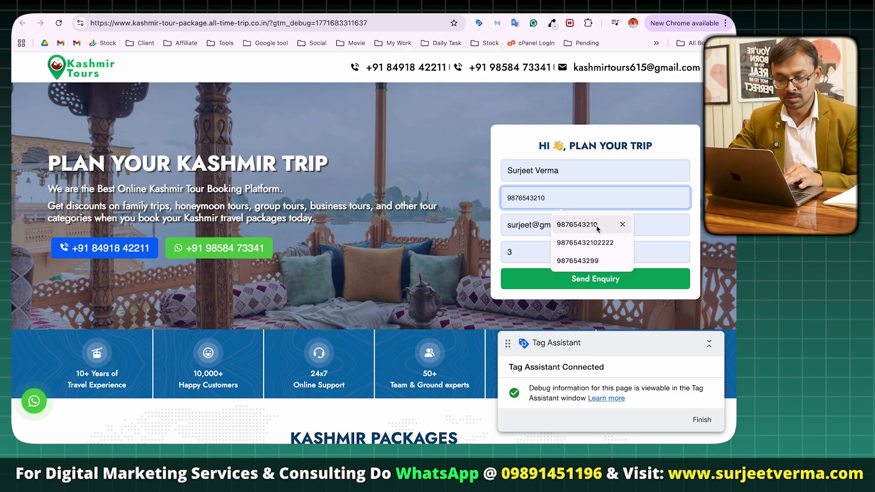
{"action": "left_click", "coordinate": [598, 228]}
{"action": "left_click", "coordinate": [583, 278]}
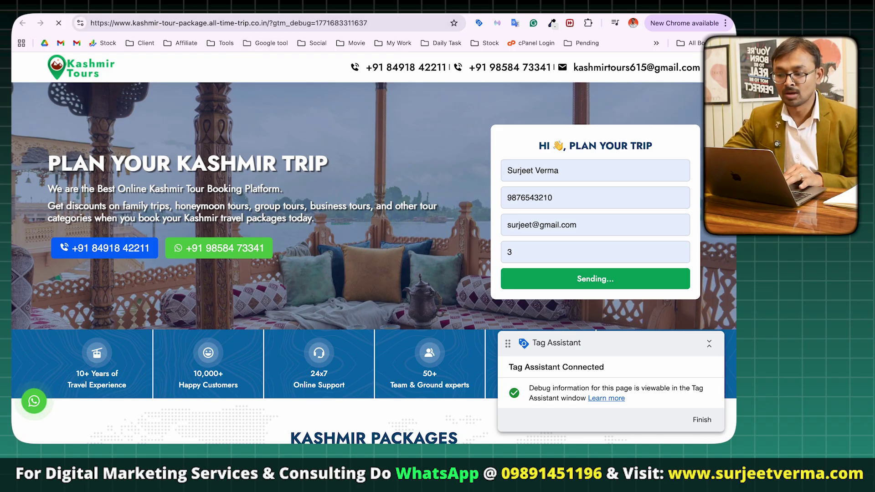
- Compare the fired tags in Tag Assistant with the thank-you page and the container's tag list in Tag Manager
{"action": "key", "text": "ctrl+shift+Tab"}
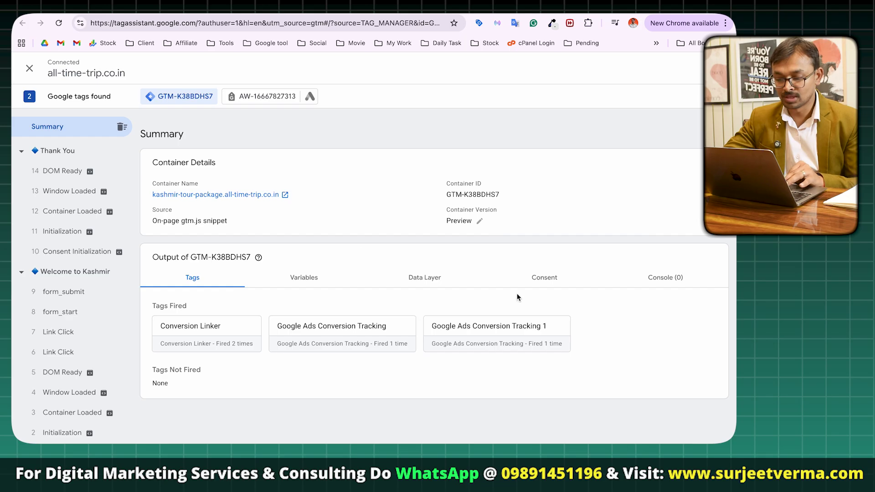
{"action": "key", "text": "ctrl+Tab"}
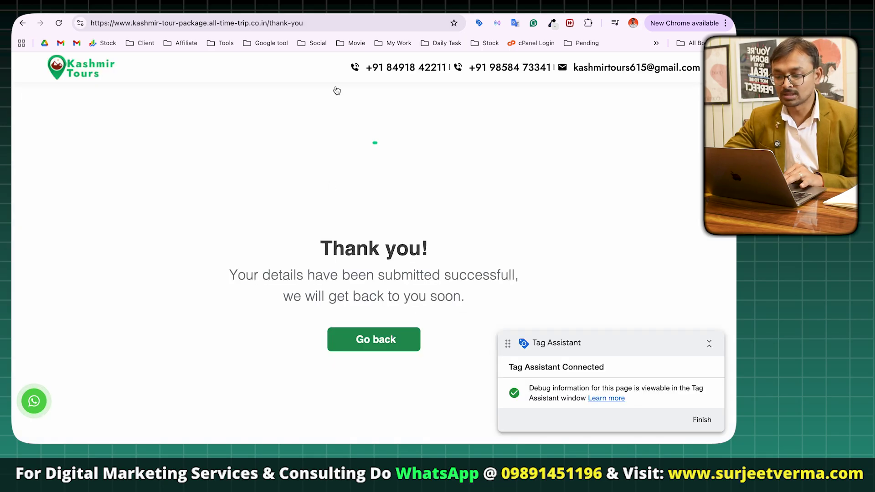
{"action": "key", "text": "ctrl+shift+Tab"}
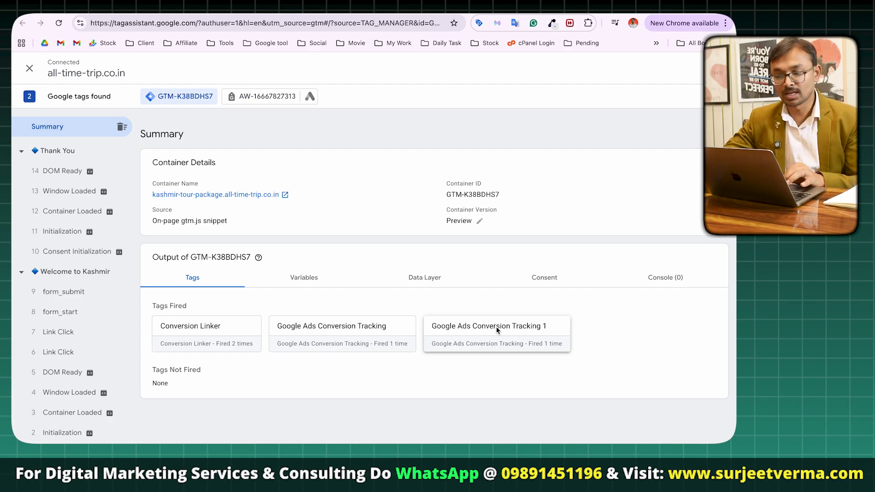
{"action": "key", "text": "ctrl+shift+Tab"}
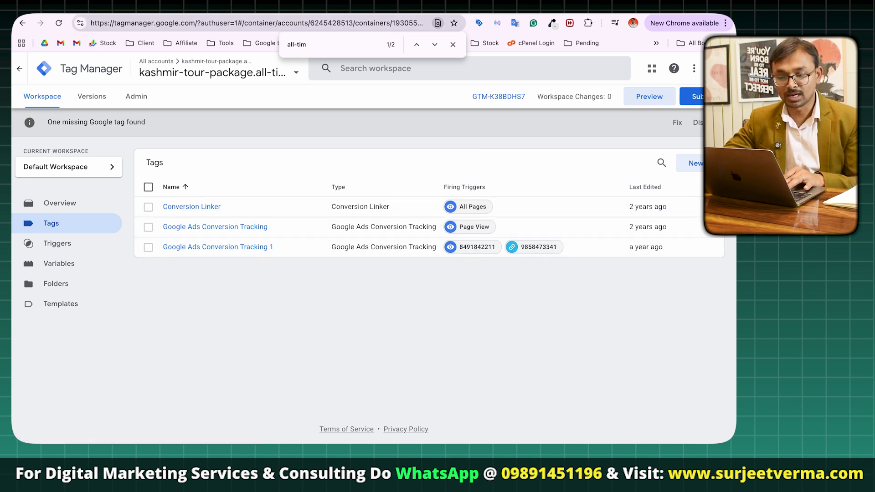
{"action": "key", "text": "ctrl+Tab"}
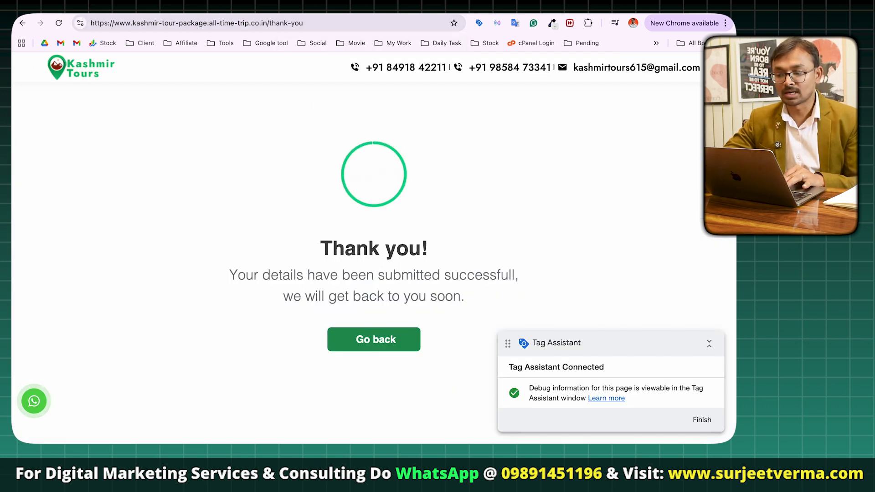
- Start a new tag in container GTM-K38BDHS7 with the Google Ads Conversion Tracking type
{"action": "key", "text": "ctrl+shift+Tab"}
{"action": "left_click", "coordinate": [695, 168]}
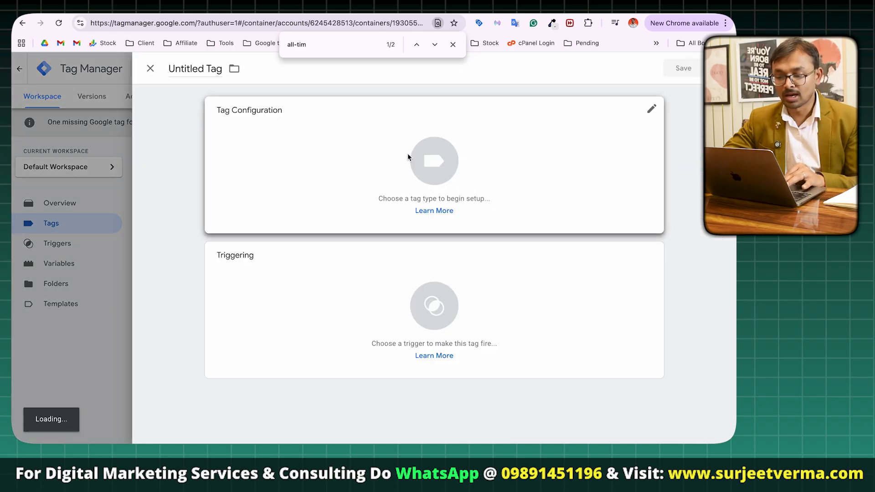
{"action": "left_click", "coordinate": [408, 153]}
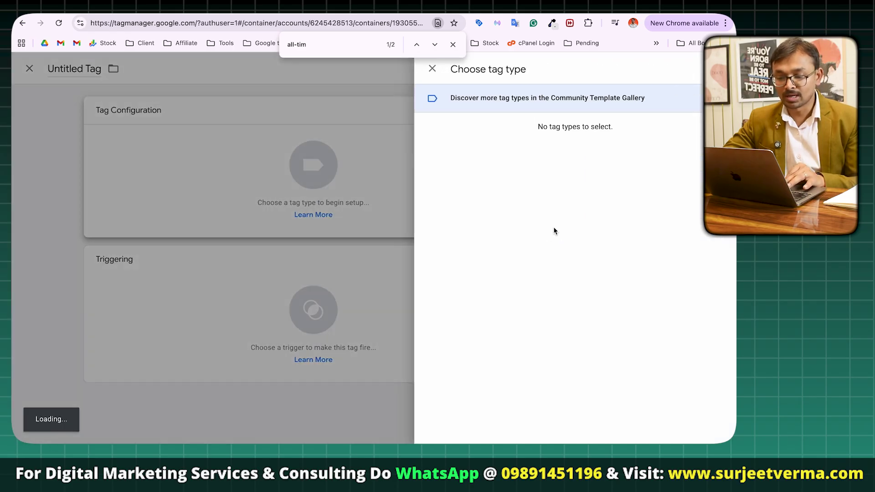
{"action": "left_click", "coordinate": [551, 195]}
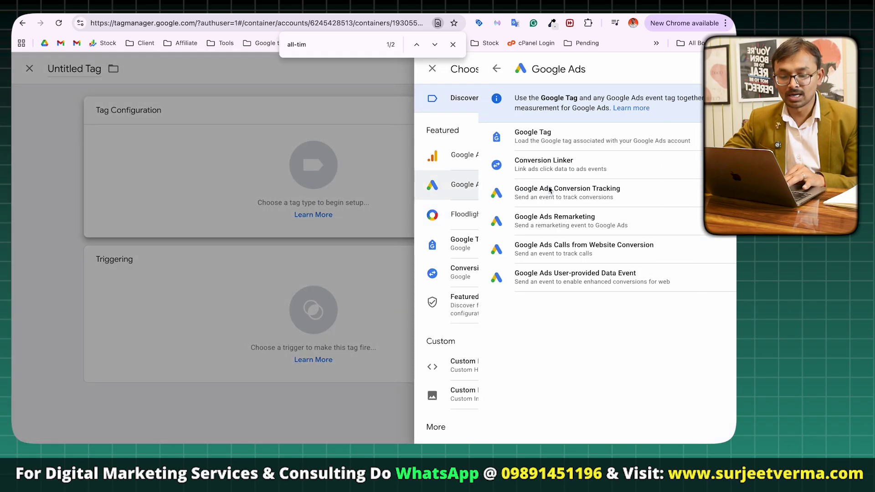
{"action": "left_click", "coordinate": [605, 196]}
{"action": "left_click", "coordinate": [281, 206]}
- Switch to Google Ads and start creating a new conversion action from the conversions summary
{"action": "key", "text": "ctrl+Right"}
{"action": "key", "text": "ctrl+Tab"}
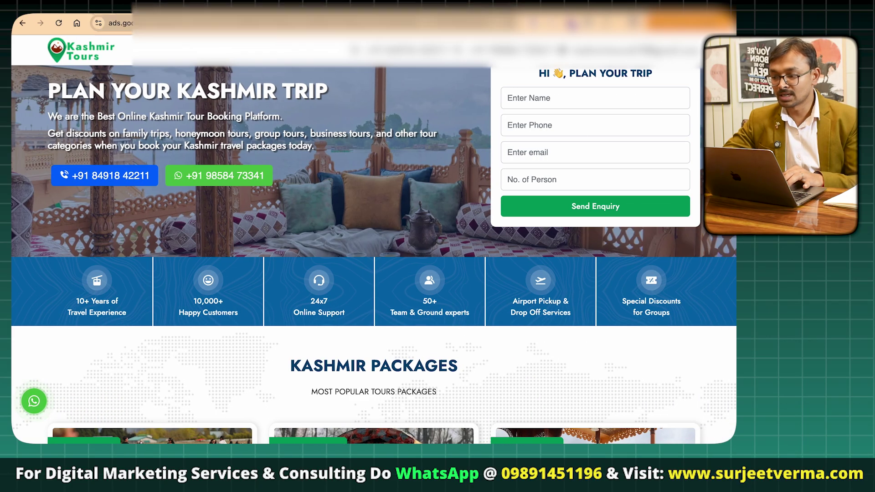
{"action": "scroll", "coordinate": [324, 227], "scroll_direction": "up", "scroll_amount": 10}
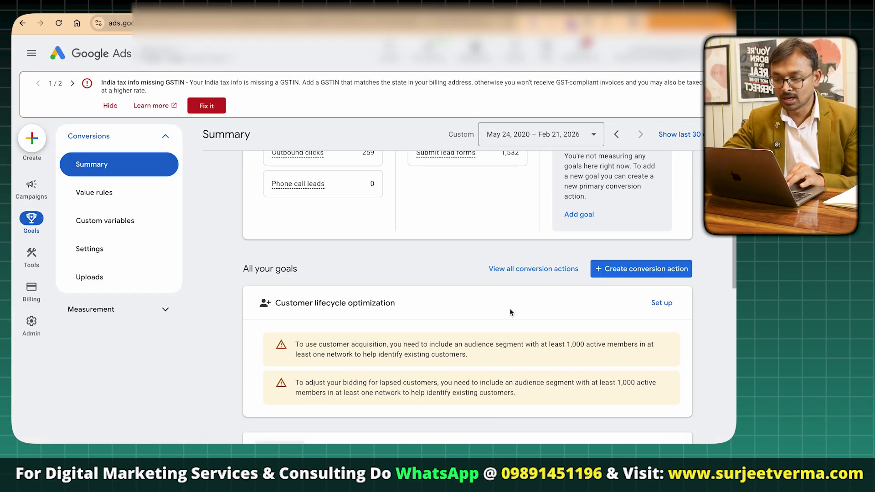
{"action": "left_click", "coordinate": [657, 272]}
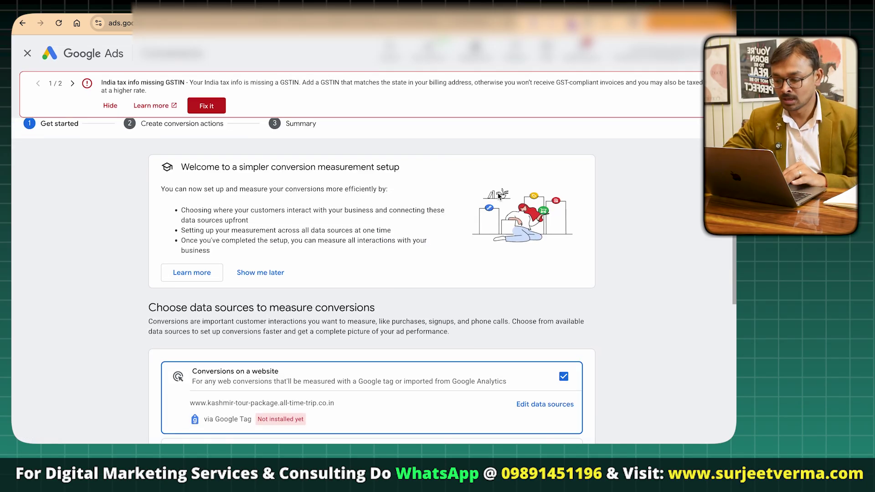
- Exclude conversions from phone calls, keep only website conversions as the data source, and continue to the conversion categories
{"action": "scroll", "coordinate": [543, 294], "scroll_direction": "down", "scroll_amount": 3}
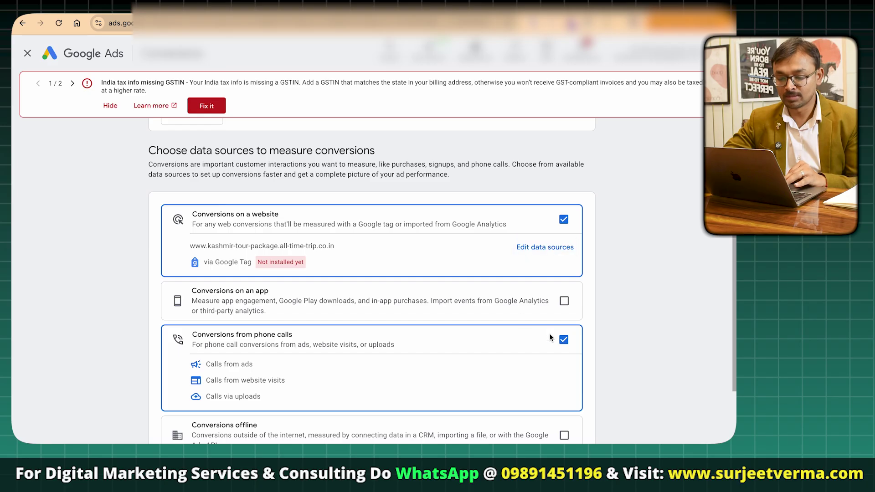
{"action": "left_click", "coordinate": [564, 340]}
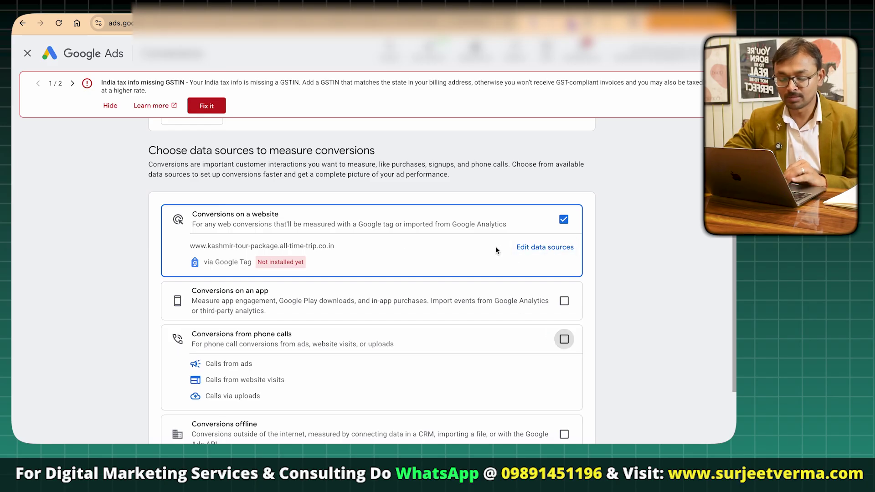
{"action": "scroll", "coordinate": [496, 246], "scroll_direction": "down", "scroll_amount": 2}
{"action": "left_click", "coordinate": [204, 395]}
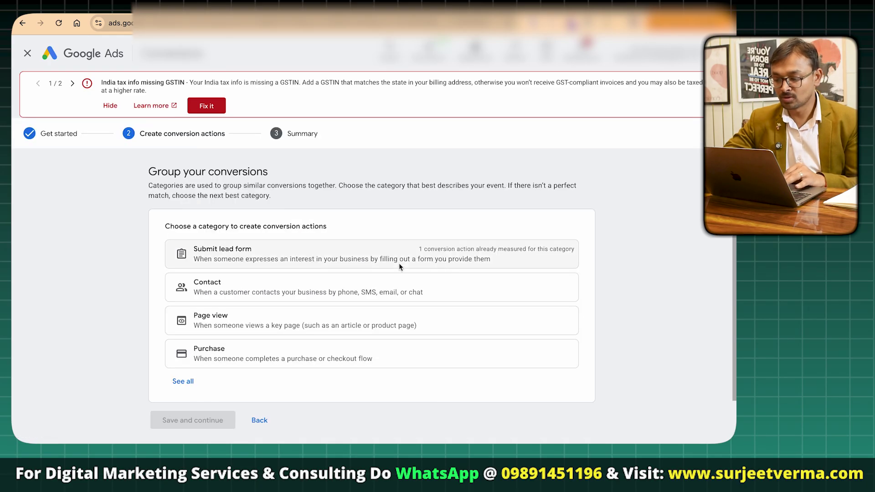
- Show all conversion categories and choose Contact for the new conversion action
{"action": "left_click", "coordinate": [180, 382]}
{"action": "scroll", "coordinate": [248, 348], "scroll_direction": "down", "scroll_amount": 1}
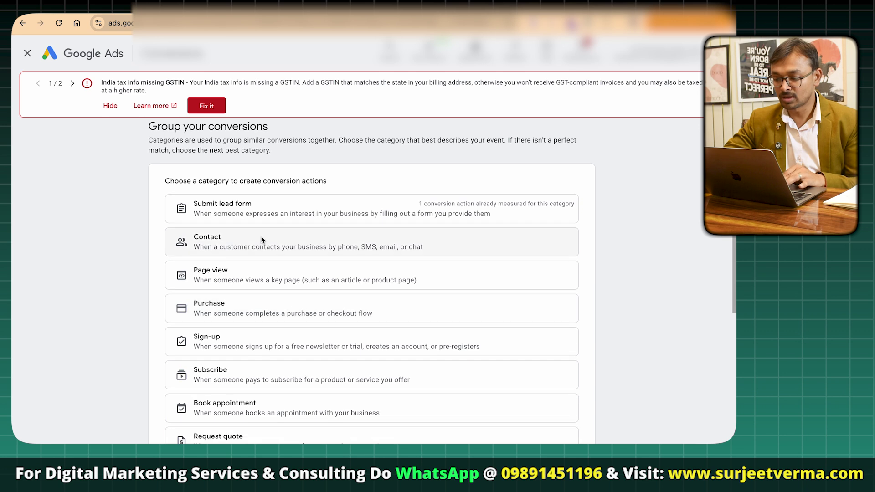
{"action": "left_click", "coordinate": [261, 236]}
- Add a manually coded website conversion for the Contact category, with no value for the conversion action
{"action": "left_click", "coordinate": [286, 149]}
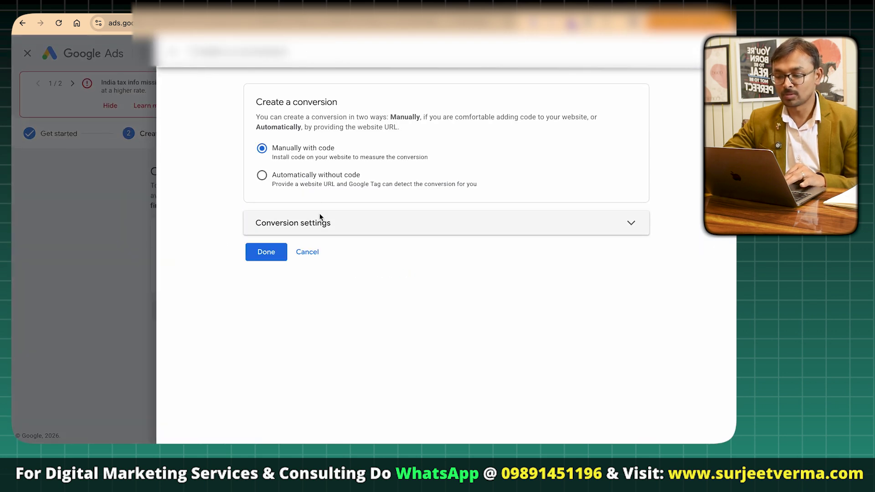
{"action": "scroll", "coordinate": [424, 246], "scroll_direction": "down", "scroll_amount": 5}
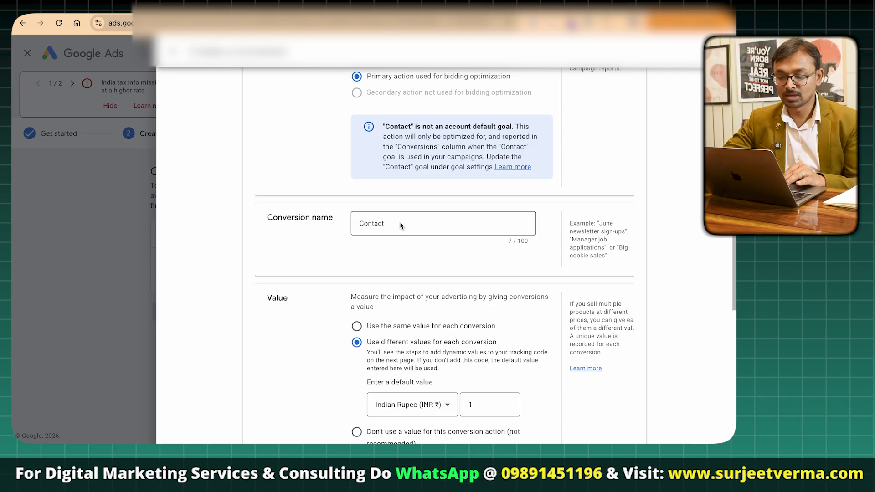
{"action": "scroll", "coordinate": [420, 270], "scroll_direction": "down", "scroll_amount": 5}
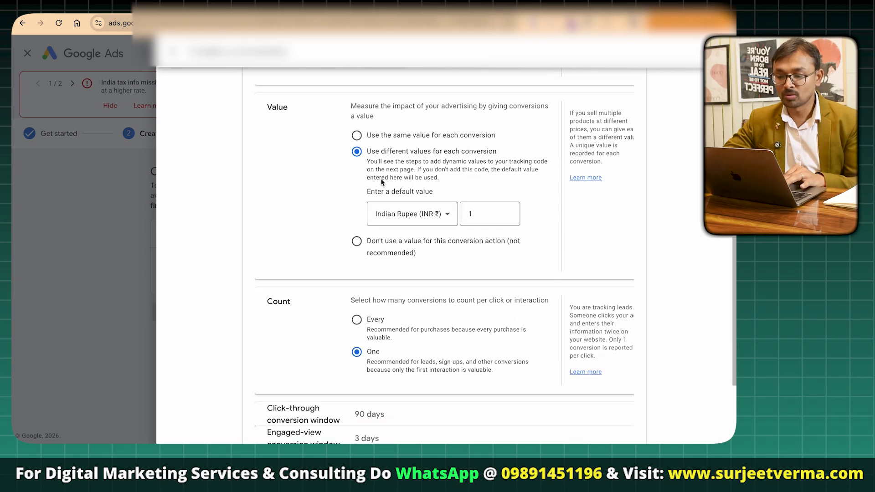
{"action": "left_click", "coordinate": [375, 242]}
{"action": "scroll", "coordinate": [416, 212], "scroll_direction": "down", "scroll_amount": 3}
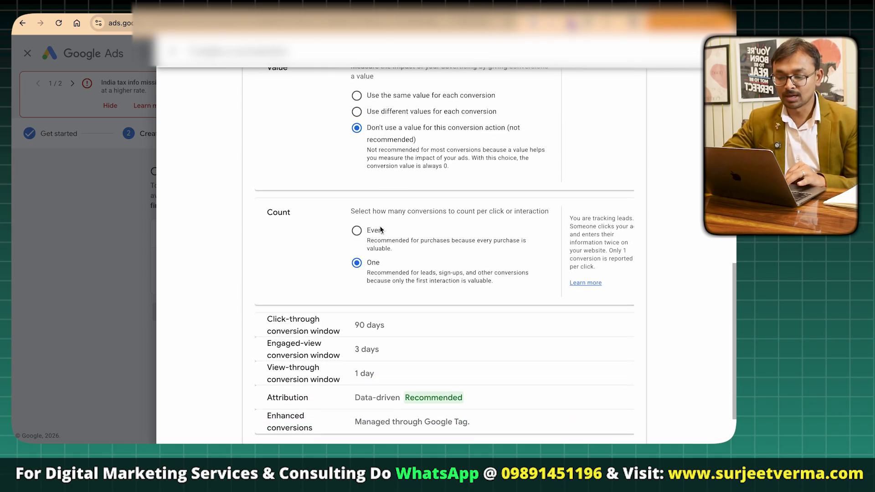
{"action": "left_click", "coordinate": [267, 424]}
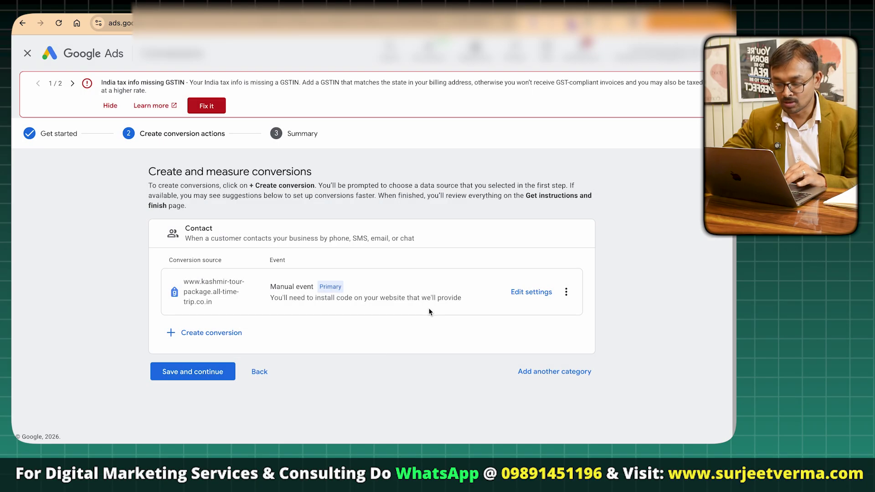
- Save the Contact conversion action and show its setup instructions for Google Tag Manager
{"action": "left_click", "coordinate": [199, 370]}
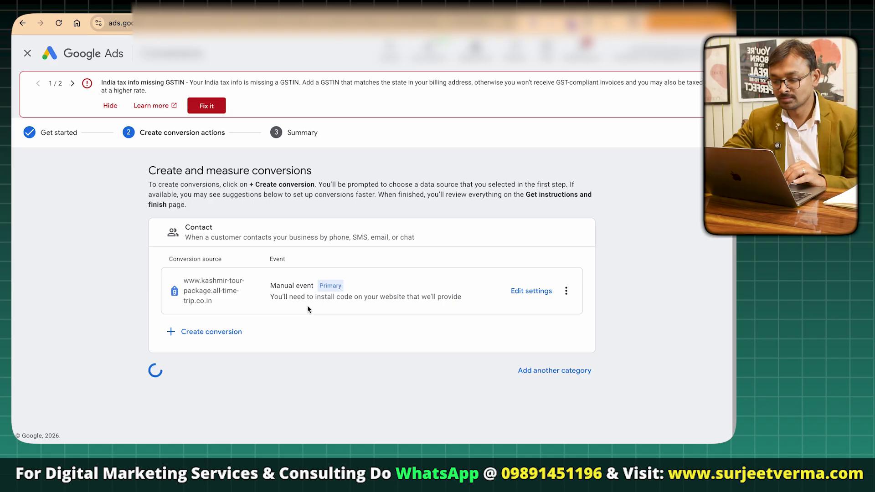
{"action": "scroll", "coordinate": [469, 307], "scroll_direction": "down", "scroll_amount": 2}
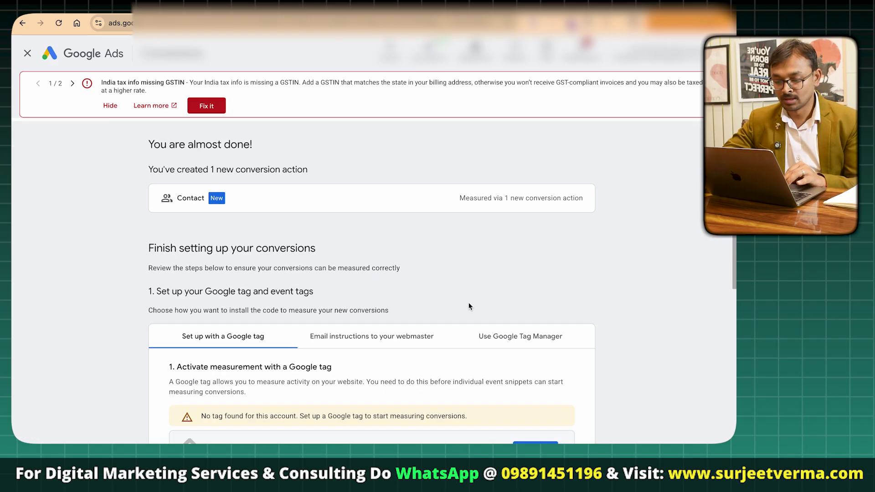
{"action": "left_click", "coordinate": [512, 297]}
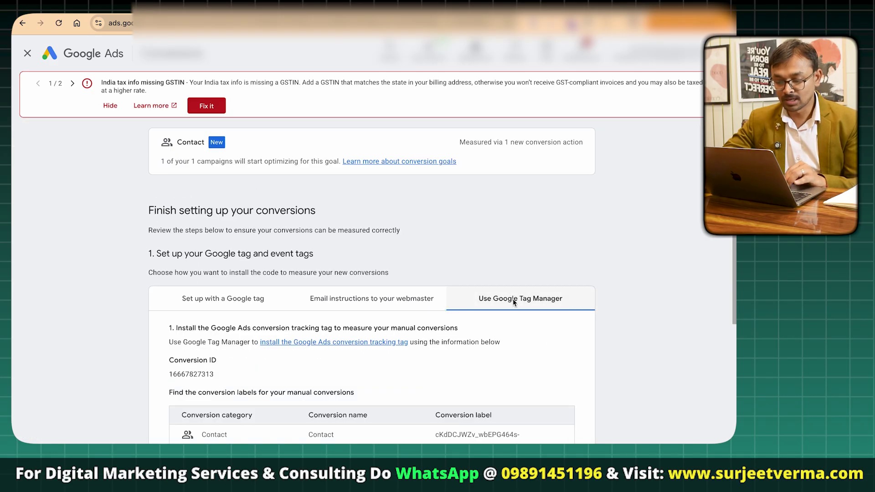
- Copy the Contact action's conversion ID from Google Ads into the Conversion ID of the untitled tag in Tag Manager
{"action": "scroll", "coordinate": [148, 220], "scroll_direction": "down", "scroll_amount": 3}
{"action": "double_click", "coordinate": [198, 151]}
{"action": "key", "text": "super+c"}
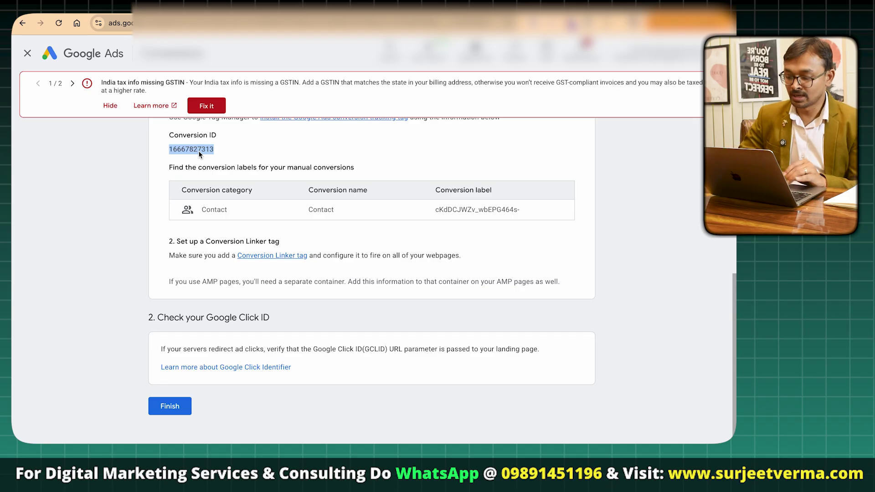
{"action": "key", "text": "ctrl+Left"}
{"action": "left_click", "coordinate": [272, 203]}
{"action": "key", "text": "super+v"}
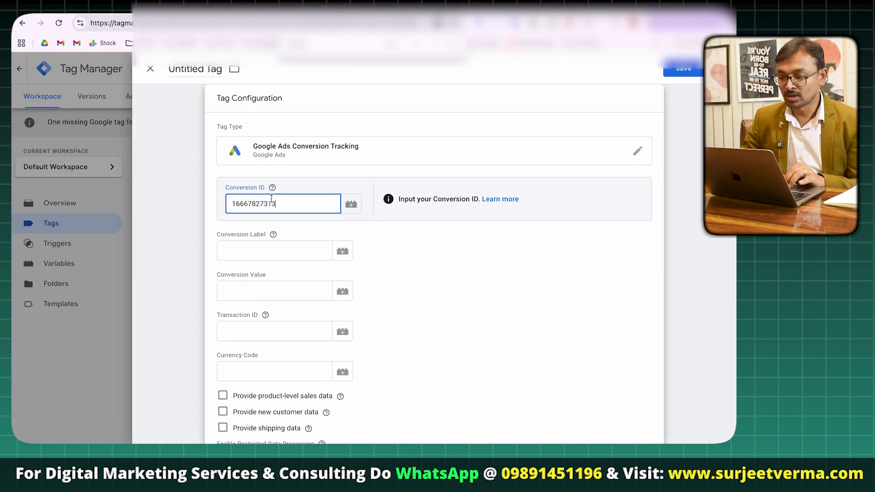
- Copy the Contact conversion label from Google Ads into the tag's Conversion Label, keeping only the conversion ID in the Conversion ID field
{"action": "key", "text": "ctrl+Right"}
{"action": "key", "text": "ctrl+Left"}
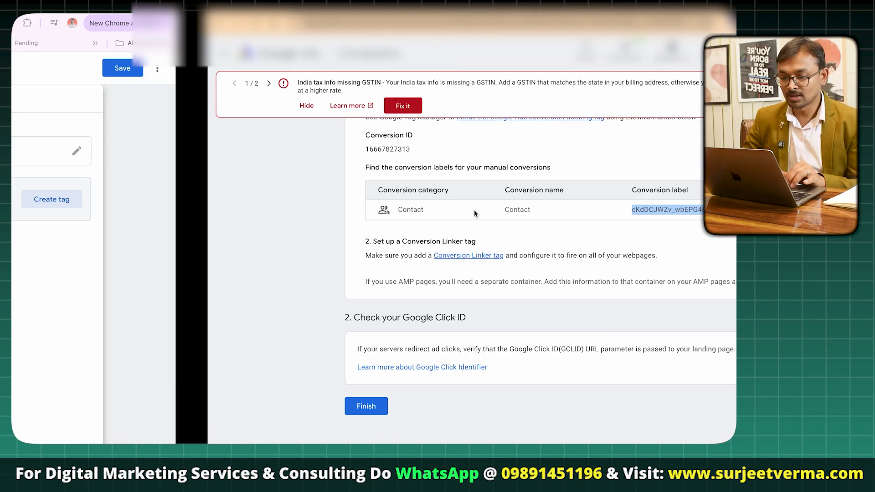
{"action": "key", "text": "ctrl+Right"}
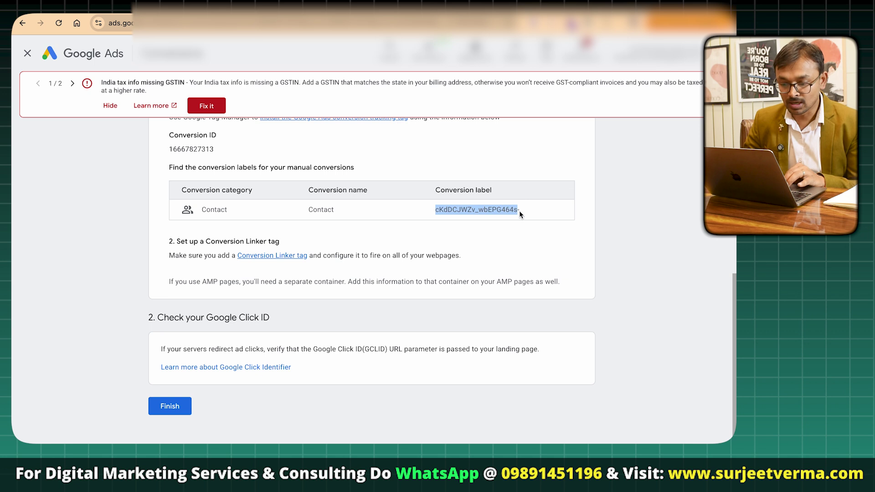
{"action": "key", "text": "super+c"}
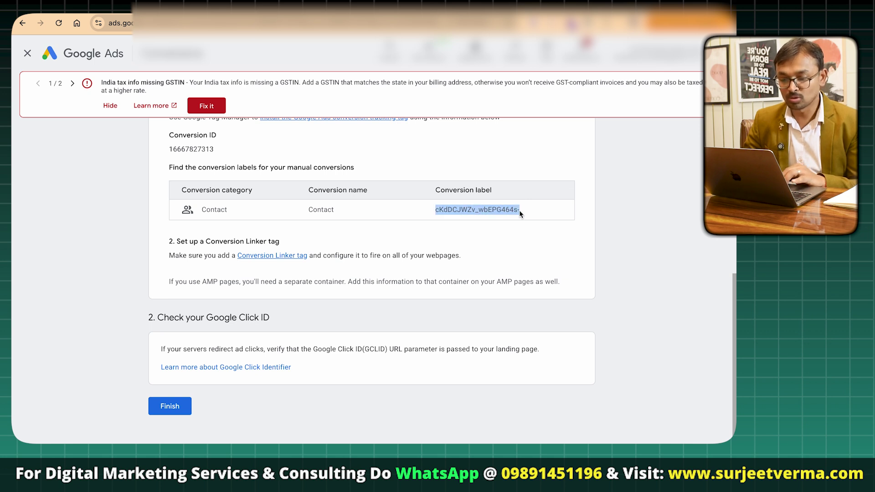
{"action": "key", "text": "ctrl+Left"}
{"action": "key", "text": "super+v"}
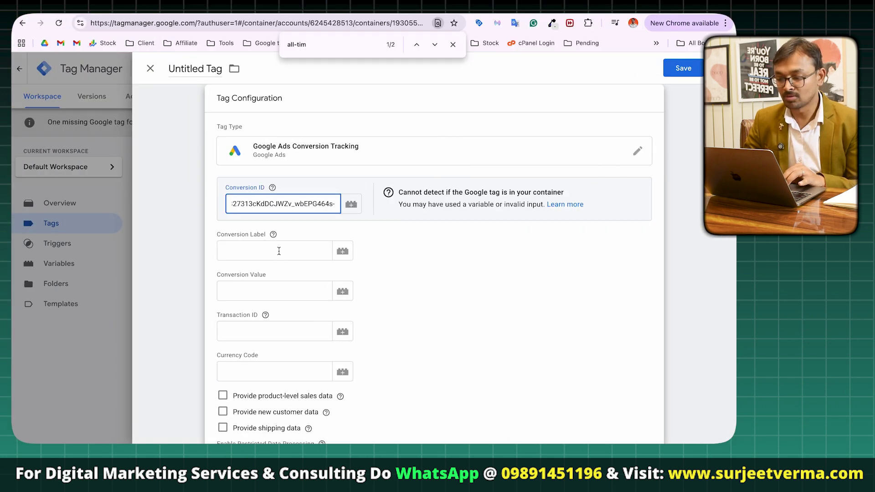
{"action": "key", "text": "shift+Left"}
{"action": "key", "text": "shift+Left"}
{"action": "key", "text": "shift+Left"}
{"action": "key", "text": "shift+Left"}
{"action": "key", "text": "shift+Left"}
{"action": "key", "text": "shift+Left"}
{"action": "key", "text": "shift+Left"}
{"action": "key", "text": "shift+Left"}
{"action": "key", "text": "shift+Left"}
{"action": "key", "text": "shift+Left"}
{"action": "key", "text": "shift+Left"}
{"action": "key", "text": "shift+Left"}
{"action": "key", "text": "shift+Left"}
{"action": "key", "text": "shift+Left"}
{"action": "key", "text": "shift+Left"}
{"action": "key", "text": "shift+Left"}
{"action": "key", "text": "shift+Left"}
{"action": "key", "text": "shift+Left"}
{"action": "key", "text": "shift+Left"}
{"action": "key", "text": "shift+Left"}
{"action": "key", "text": "super+x"}
{"action": "left_click", "coordinate": [279, 251]}
{"action": "key", "text": "super+v"}
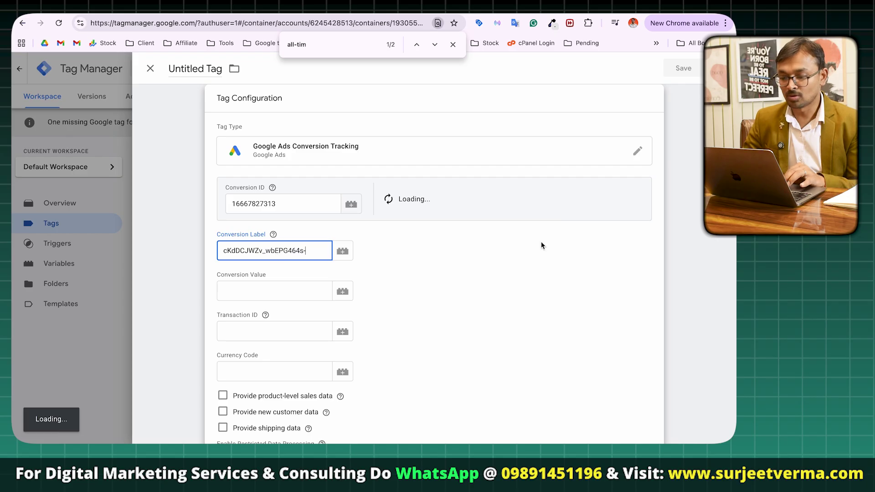
- Create and save the suggested Google tag for the conversion ID, and start a new trigger for the conversion tracking tag
{"action": "left_click", "coordinate": [613, 201]}
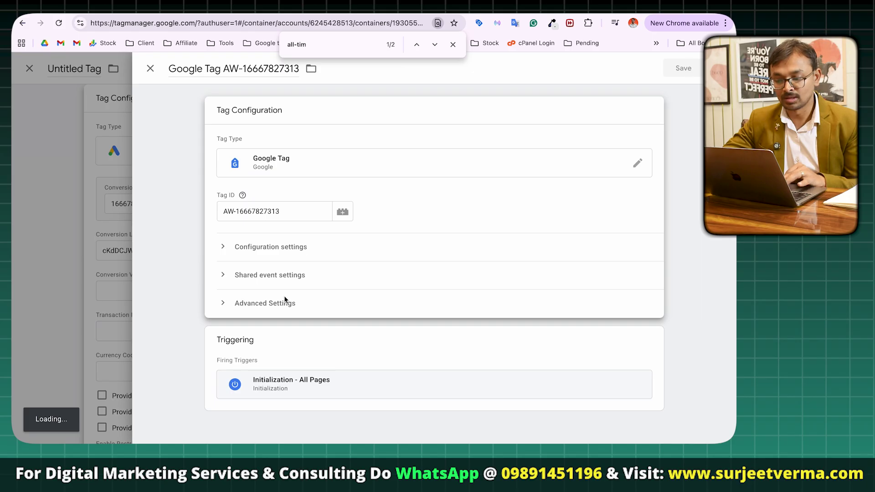
{"action": "left_click", "coordinate": [684, 68]}
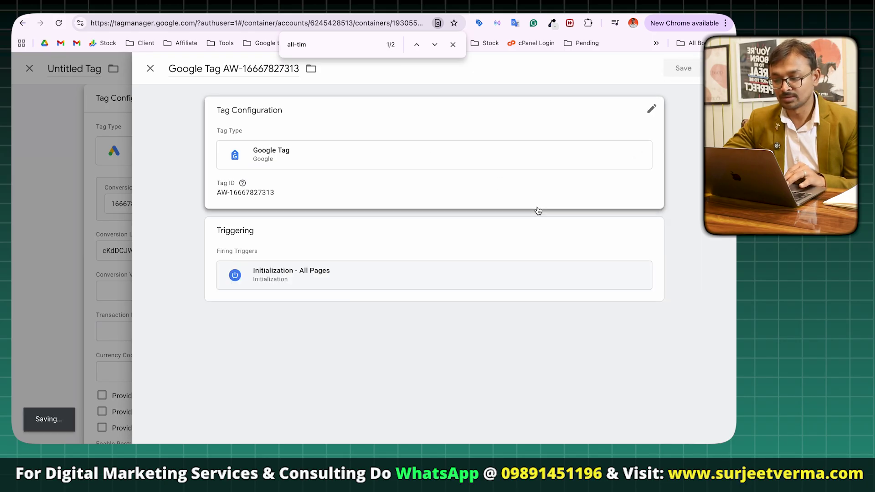
{"action": "scroll", "coordinate": [378, 324], "scroll_direction": "down", "scroll_amount": 3}
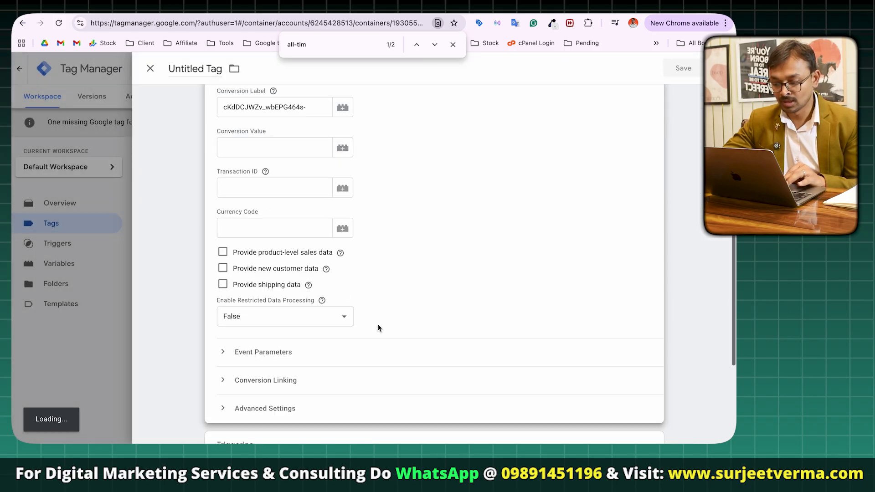
{"action": "scroll", "coordinate": [379, 324], "scroll_direction": "down", "scroll_amount": 3}
{"action": "left_click", "coordinate": [385, 367]}
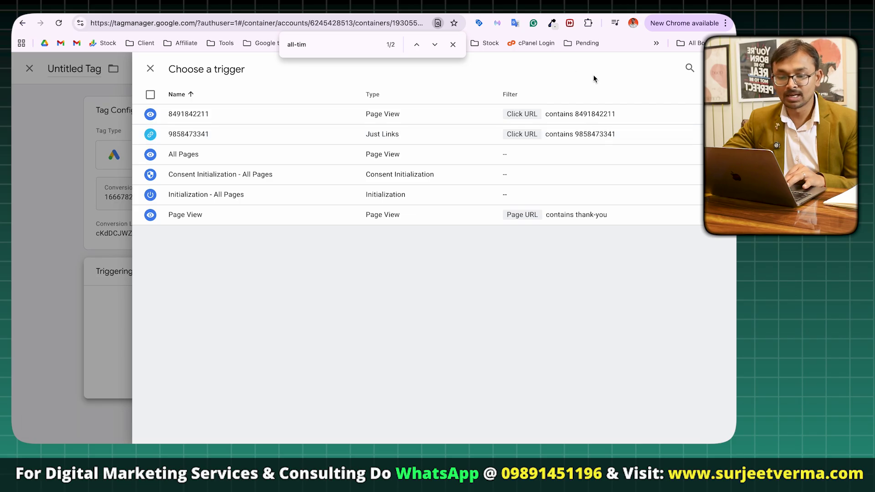
{"action": "left_click", "coordinate": [714, 68]}
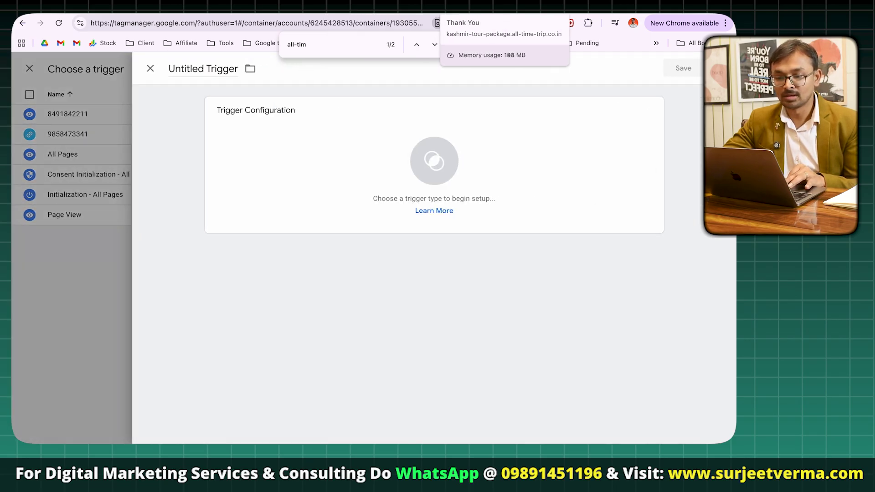
- Return to the tour website's home page to check its call button, and close the Tag Assistant session before resuming the trigger in Tag Manager
{"action": "left_click", "coordinate": [474, 4]}
{"action": "left_click", "coordinate": [374, 339]}
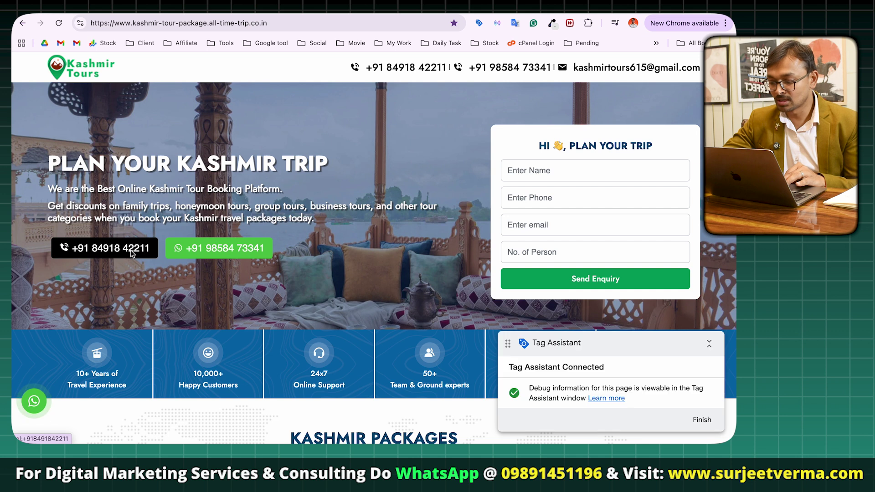
{"action": "key", "text": "ctrl+Tab"}
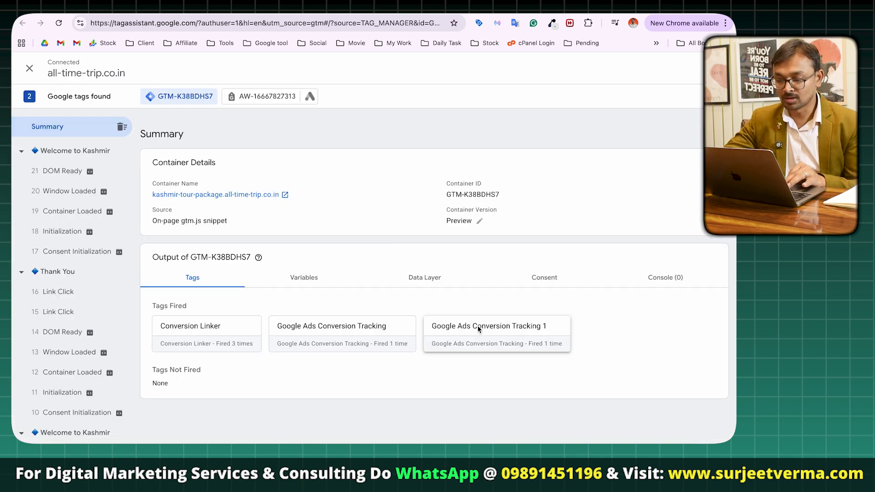
{"action": "key", "text": "ctrl+w"}
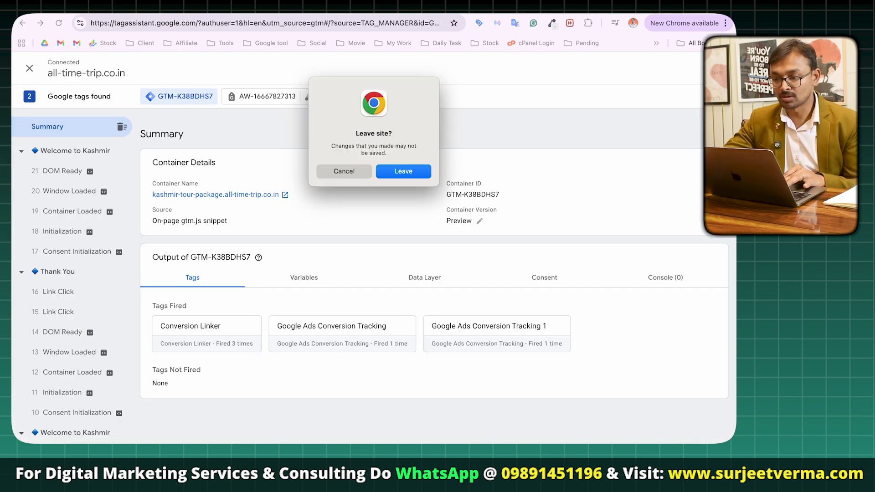
{"action": "left_click", "coordinate": [406, 169]}
{"action": "key", "text": "ctrl+Tab"}
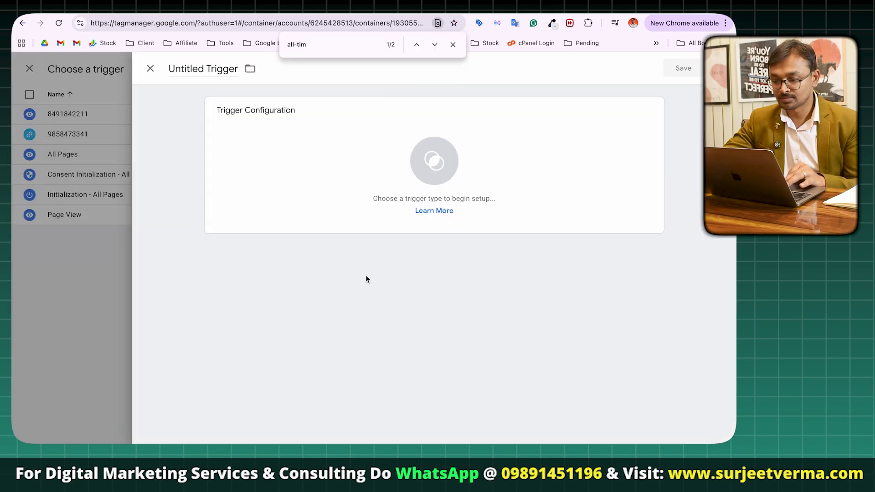
- Set the new trigger to Click - Just Links firing on Some Link Clicks, and open the variable choices for its condition
{"action": "left_click", "coordinate": [451, 170]}
{"action": "left_click", "coordinate": [528, 322]}
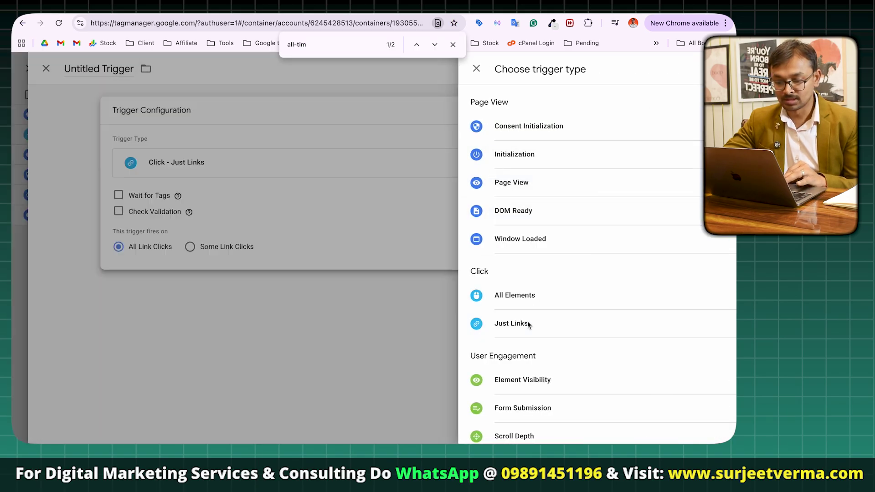
{"action": "left_click", "coordinate": [305, 246]}
{"action": "left_click", "coordinate": [283, 287]}
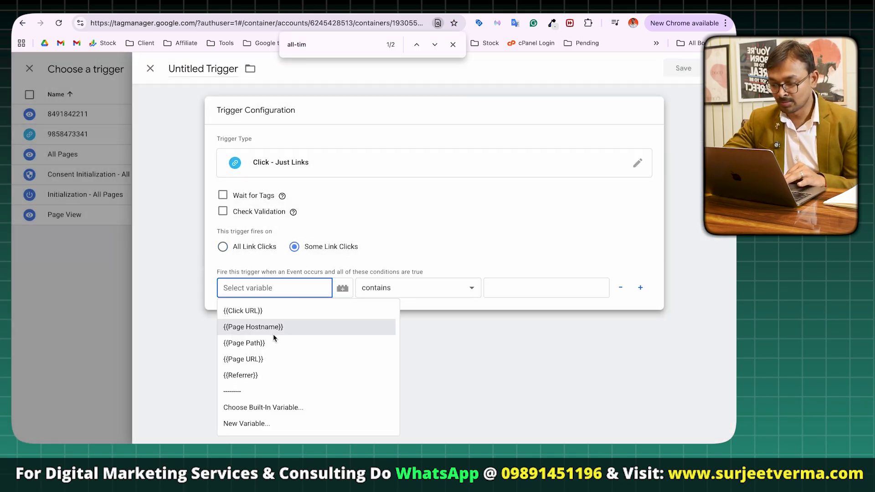